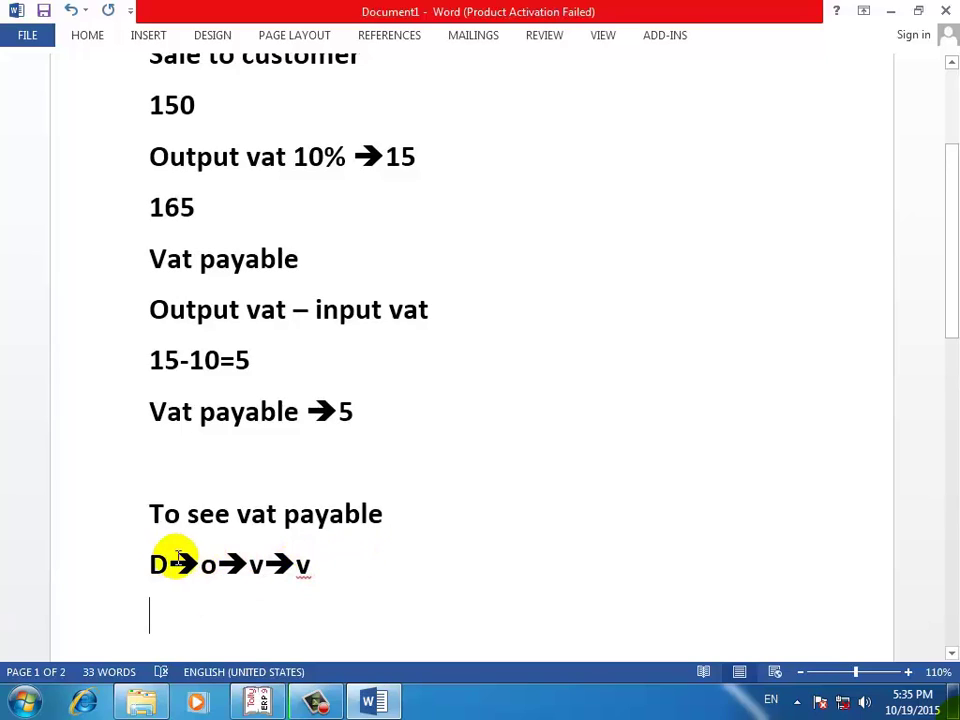
Switch to Tally.ERP 9 and open the Display menu from the Gateway of Tally
left_click_drag(151, 565, 192, 565)
left_click(371, 576)
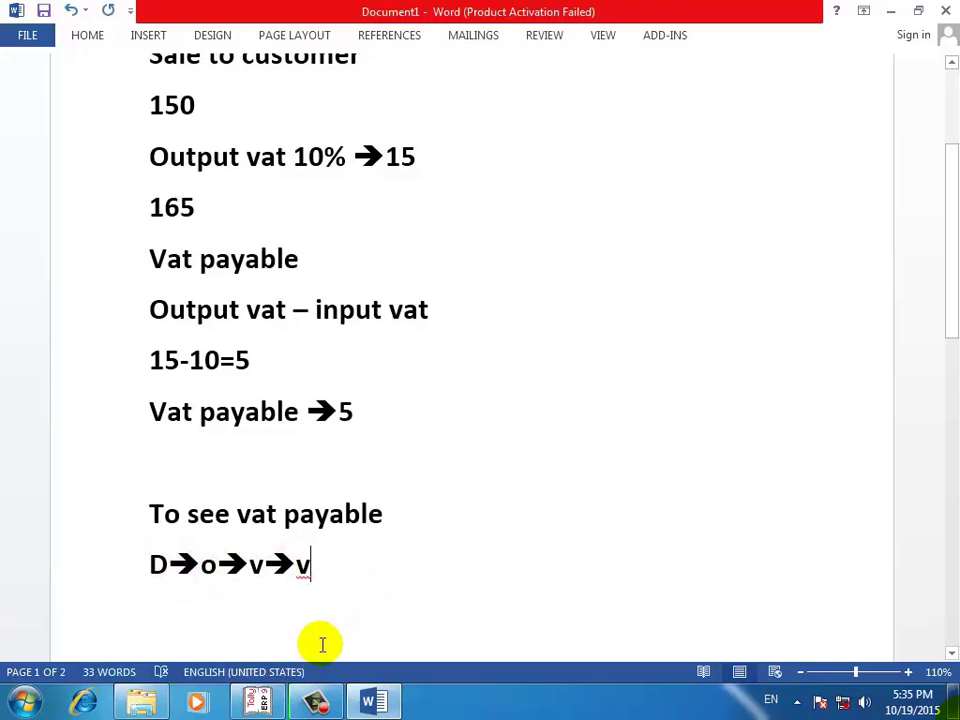
left_click(259, 700)
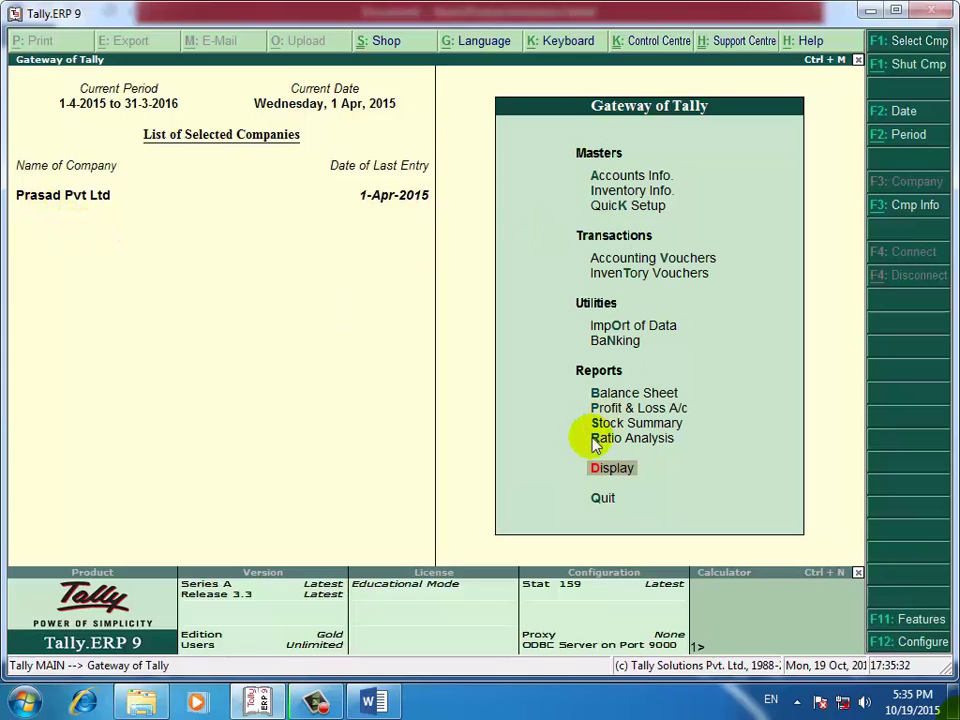
key("Down")
key("Up")
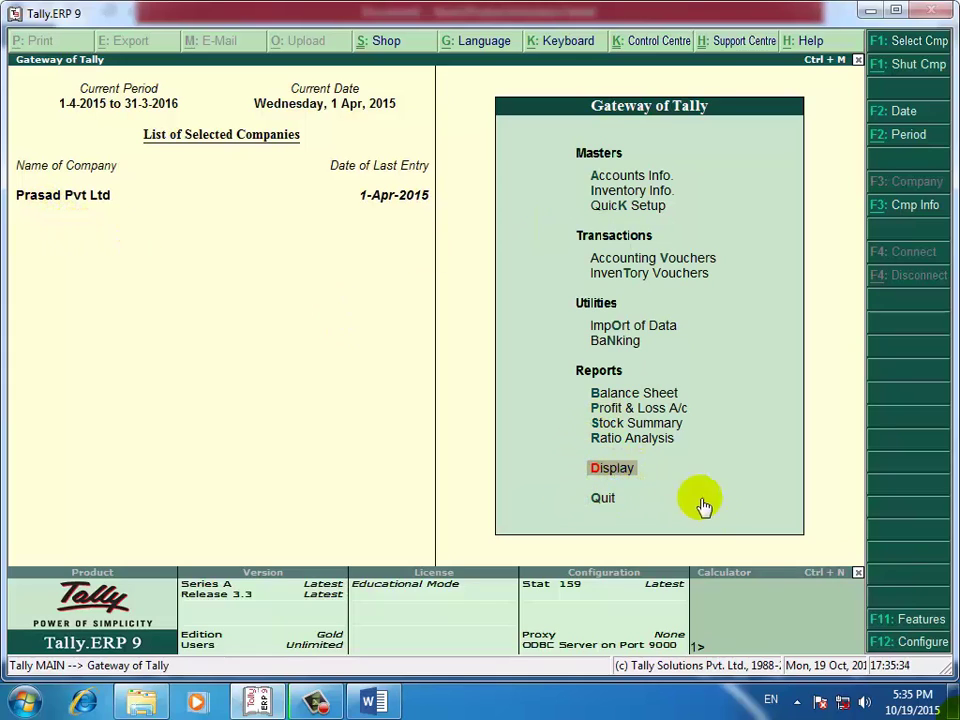
key("Return")
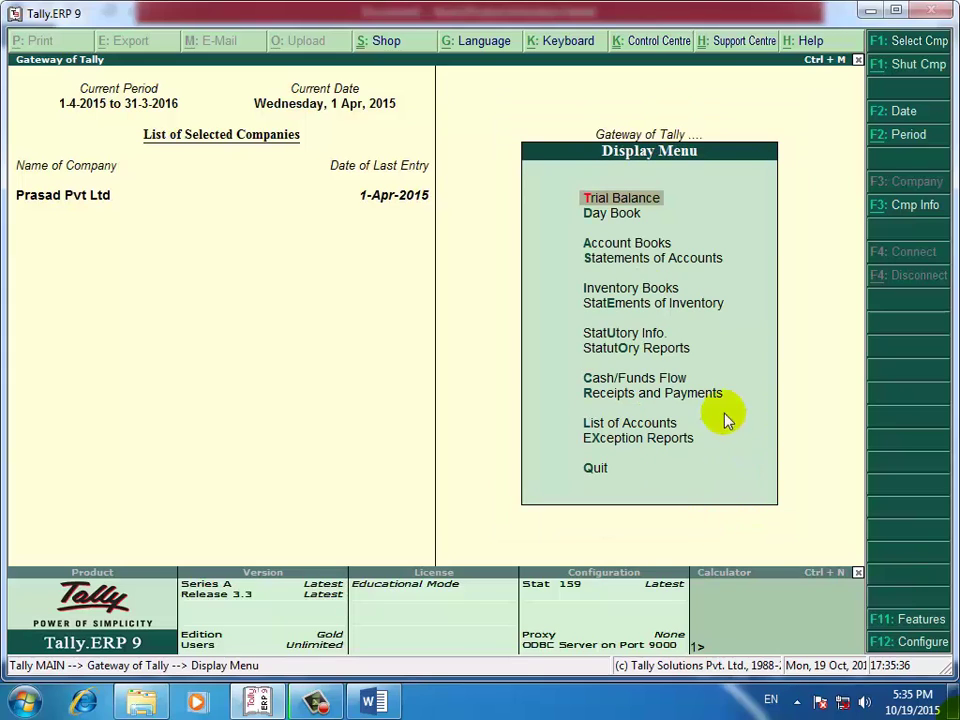
Open the VAT Computation report under the VAT statutory reports
key("Down")
key("Down")
key("Down")
key("Down")
key("Down")
key("Down")
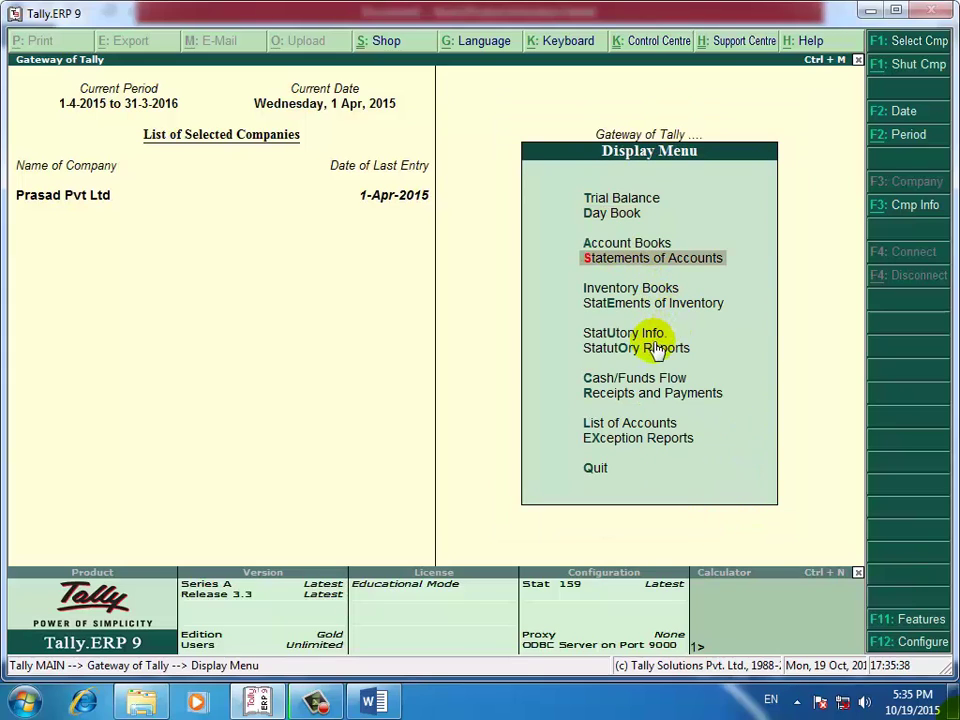
key("Down")
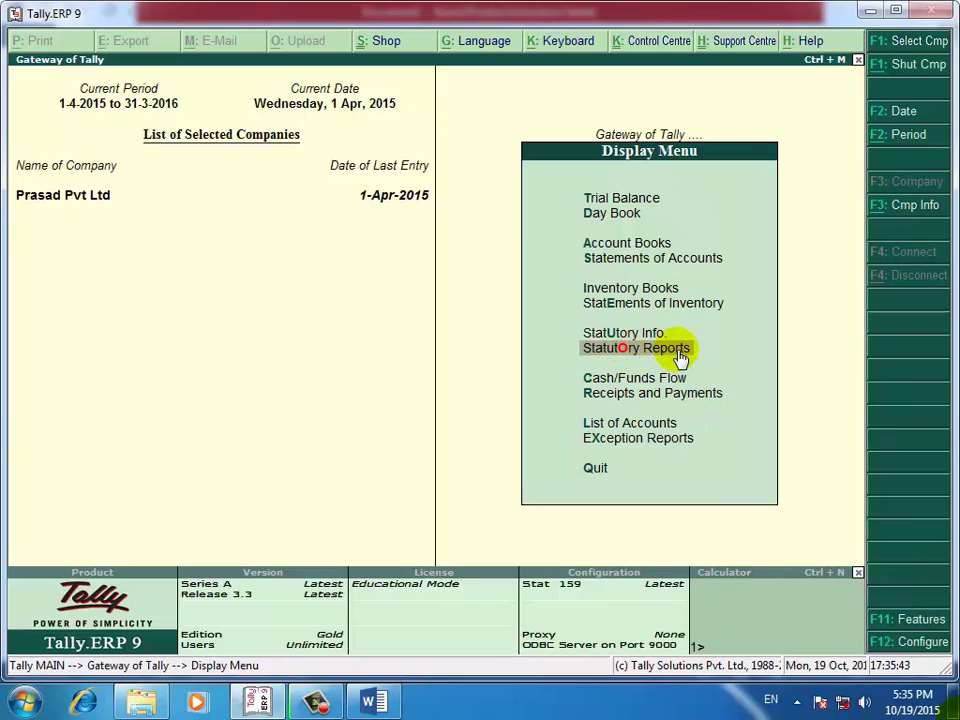
left_click(680, 349)
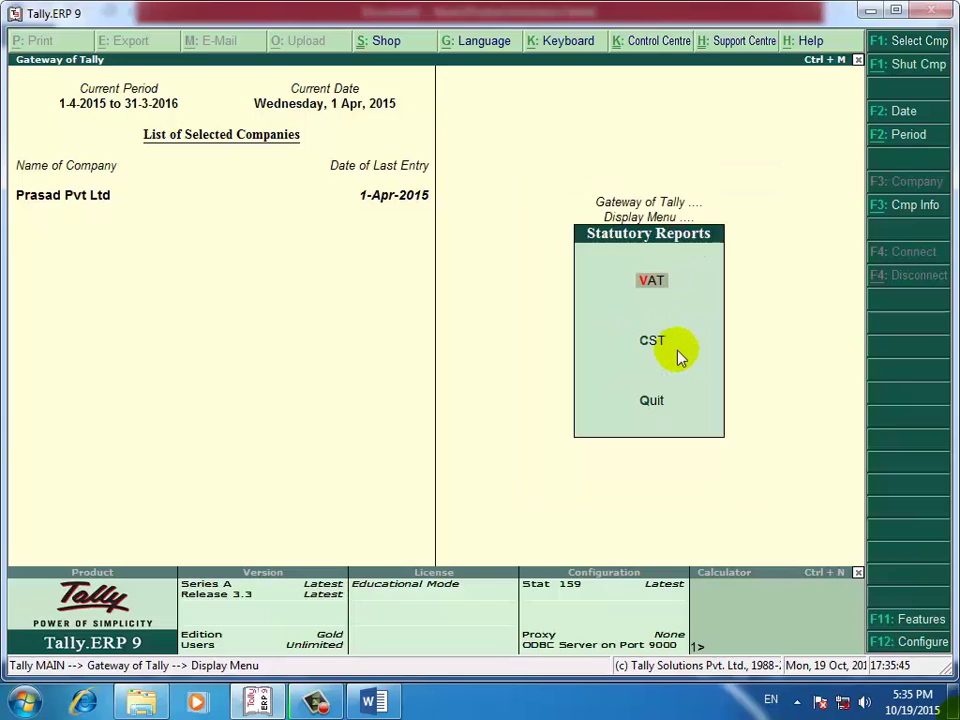
left_click(658, 287)
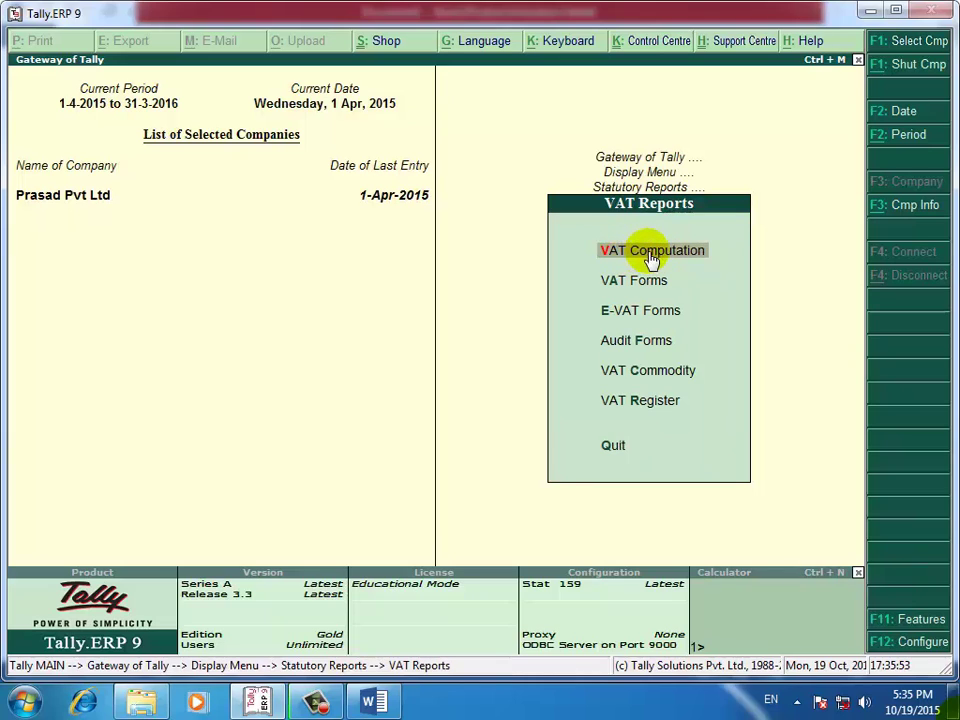
left_click(650, 252)
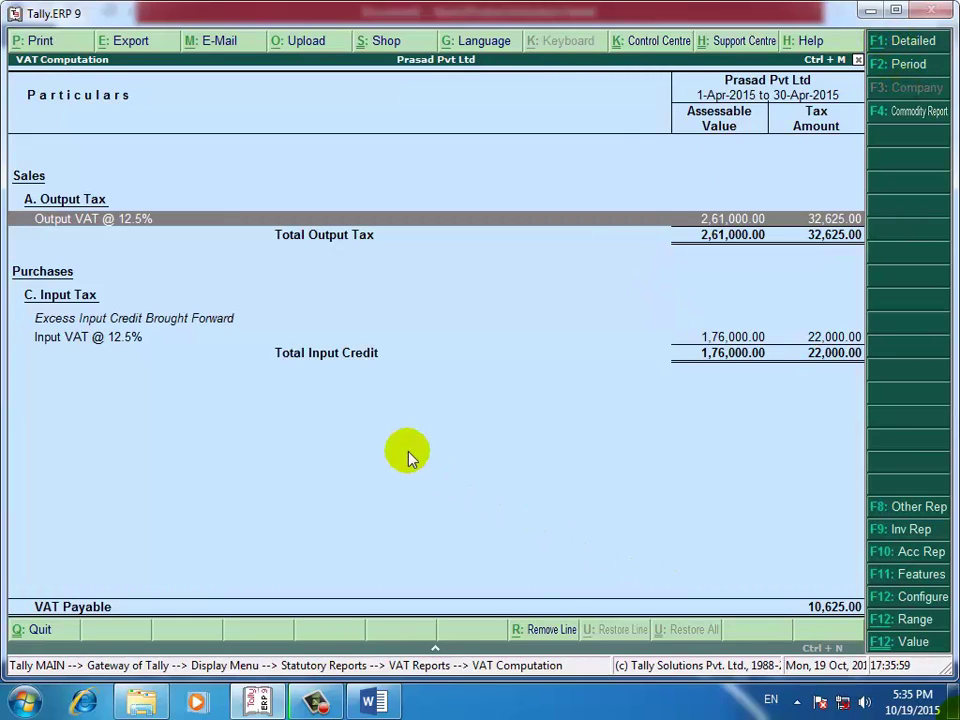
Check the VAT Computation report's period setting without changing it, and return to the Gateway of Tally
left_click(910, 64)
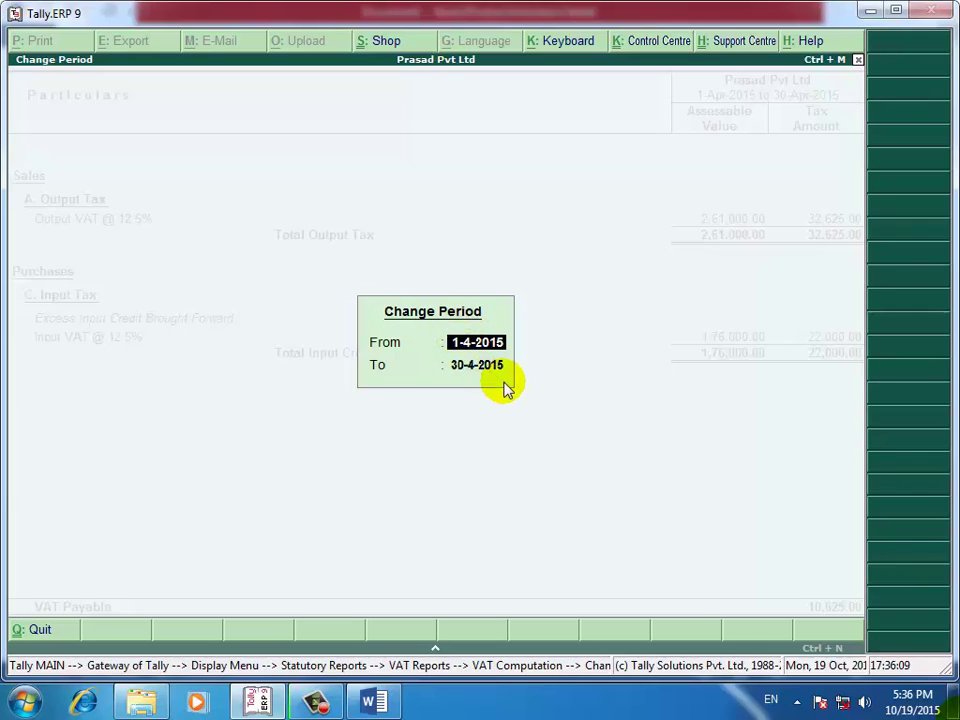
key("BackSpace")
key("Escape")
key("Escape")
key("Escape")
key("Escape")
key("Escape")
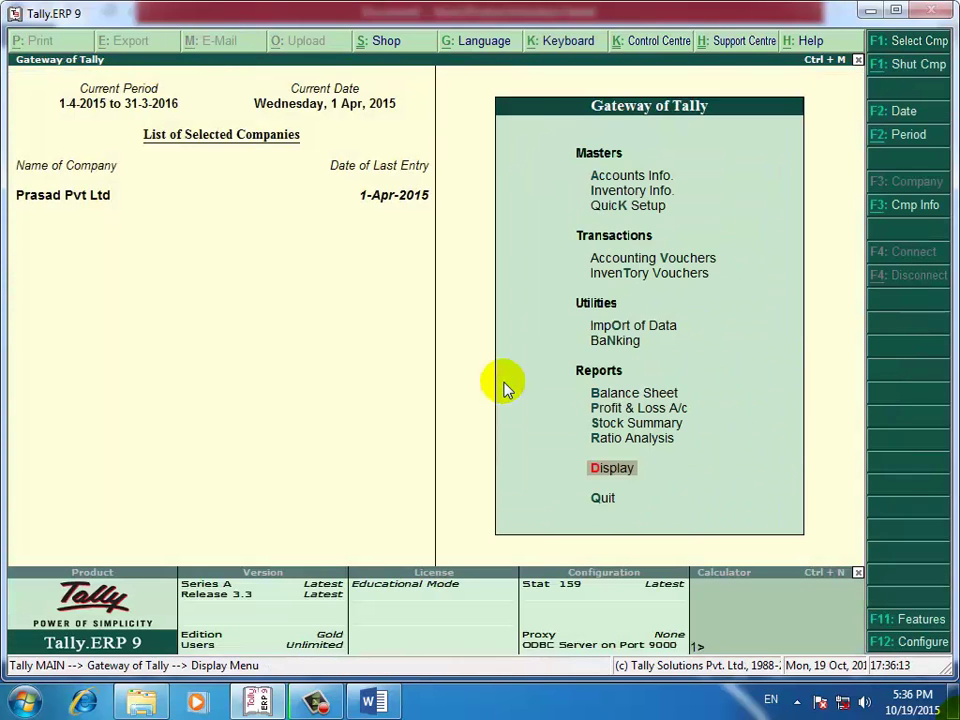
Open the Statutory Reports list from the Display menu
key("Down")
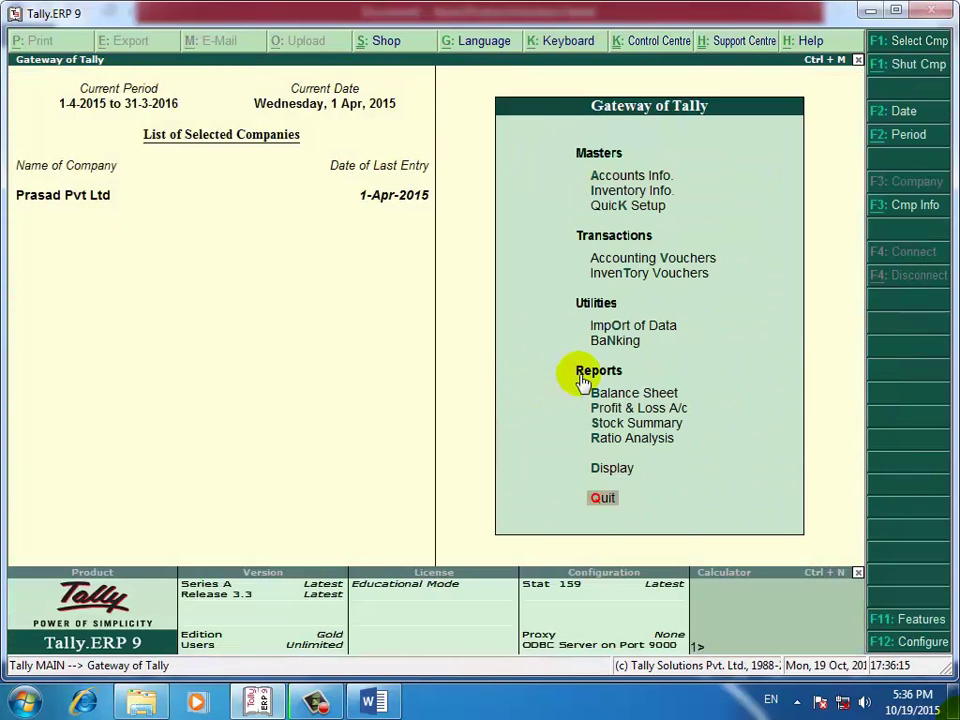
key("Up")
key("Up")
key("Down")
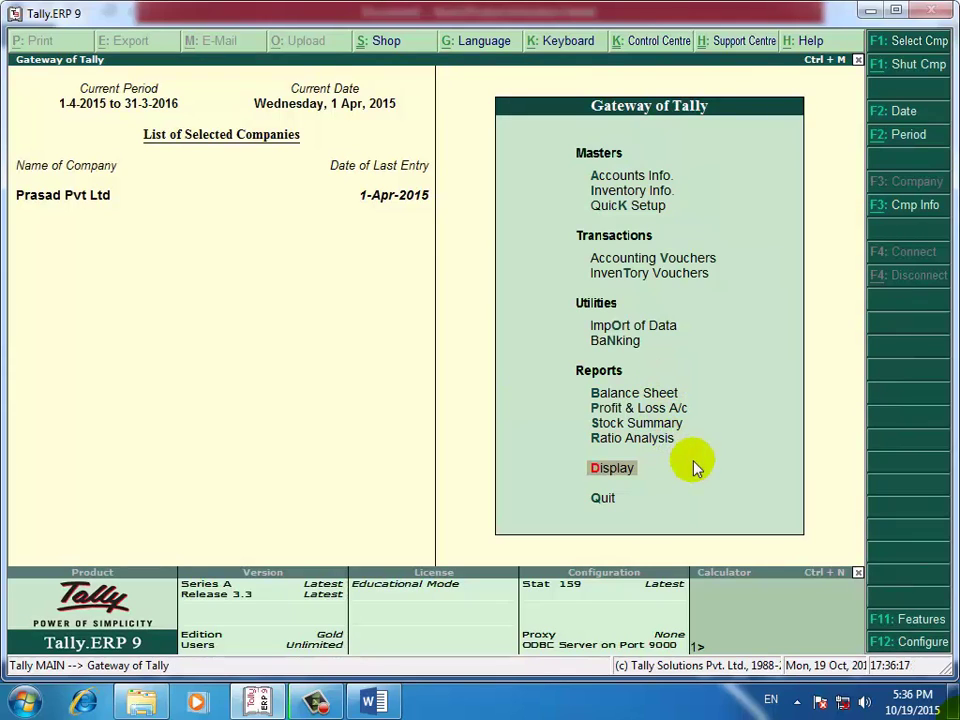
key("Return")
key("Down")
key("Down")
key("Down")
key("Down")
key("Down")
key("Down")
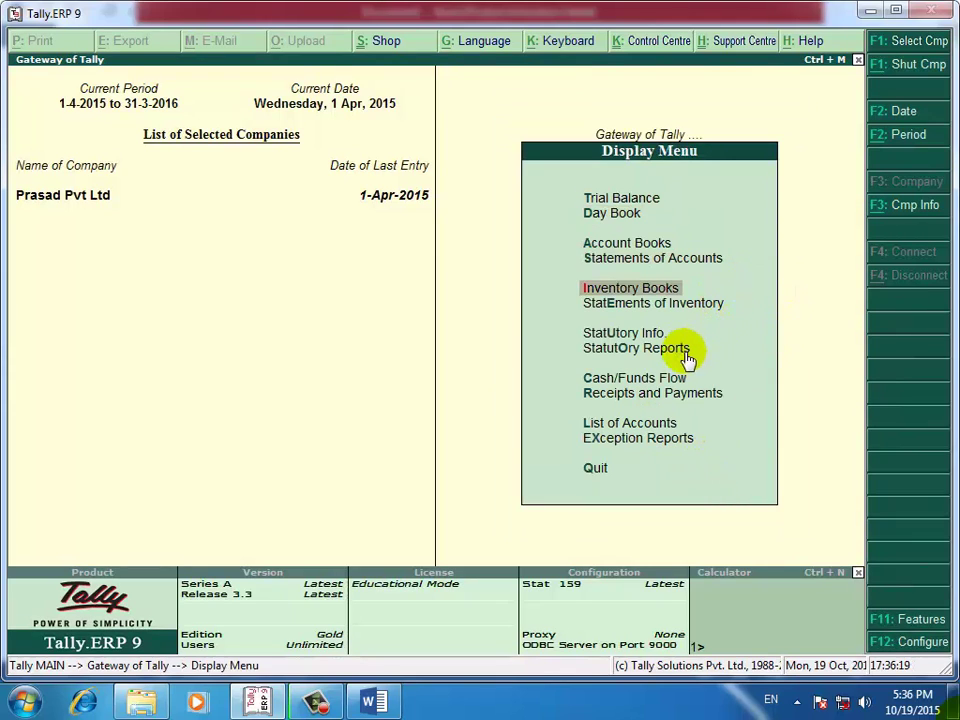
key("Down")
key("Return")
Examine the VAT payable in the VAT Computation report, and return to the Gateway of Tally
key("Down")
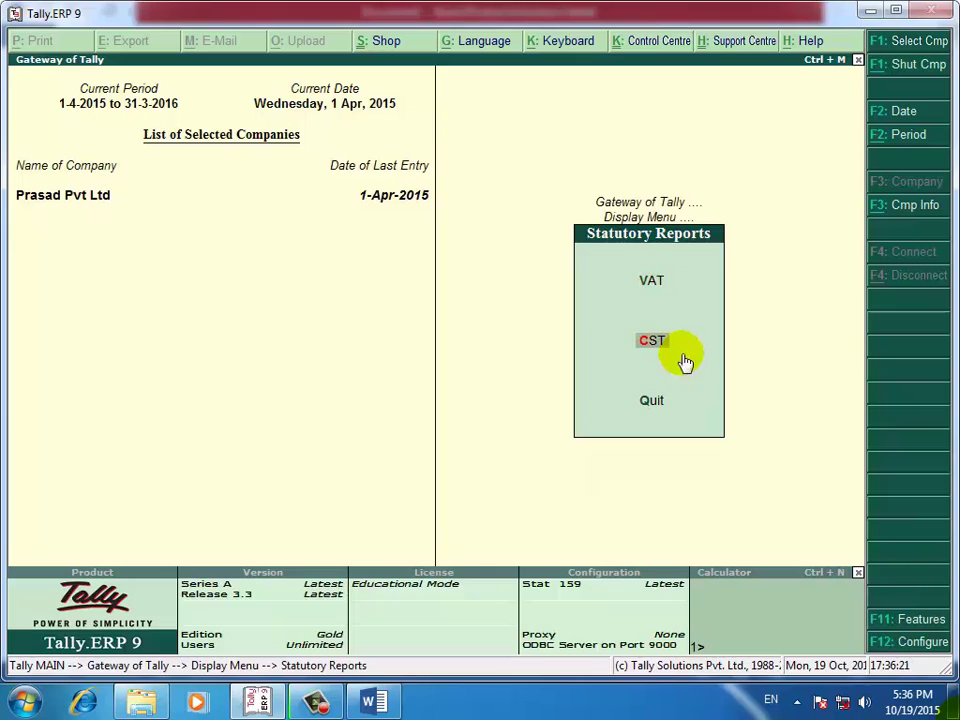
key("Up")
left_click(661, 288)
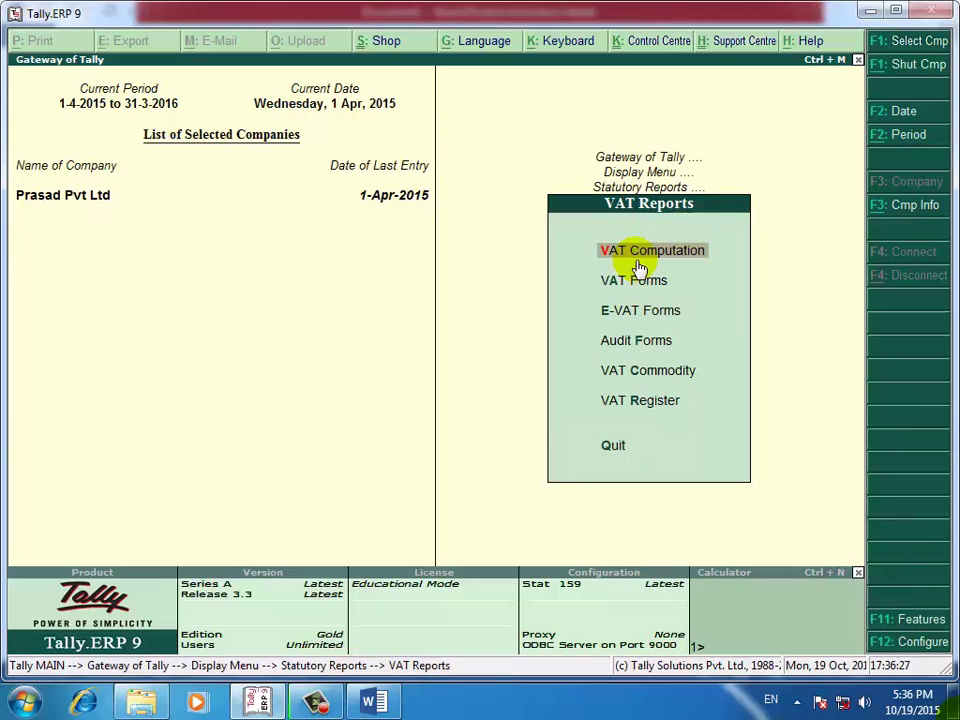
left_click(638, 262)
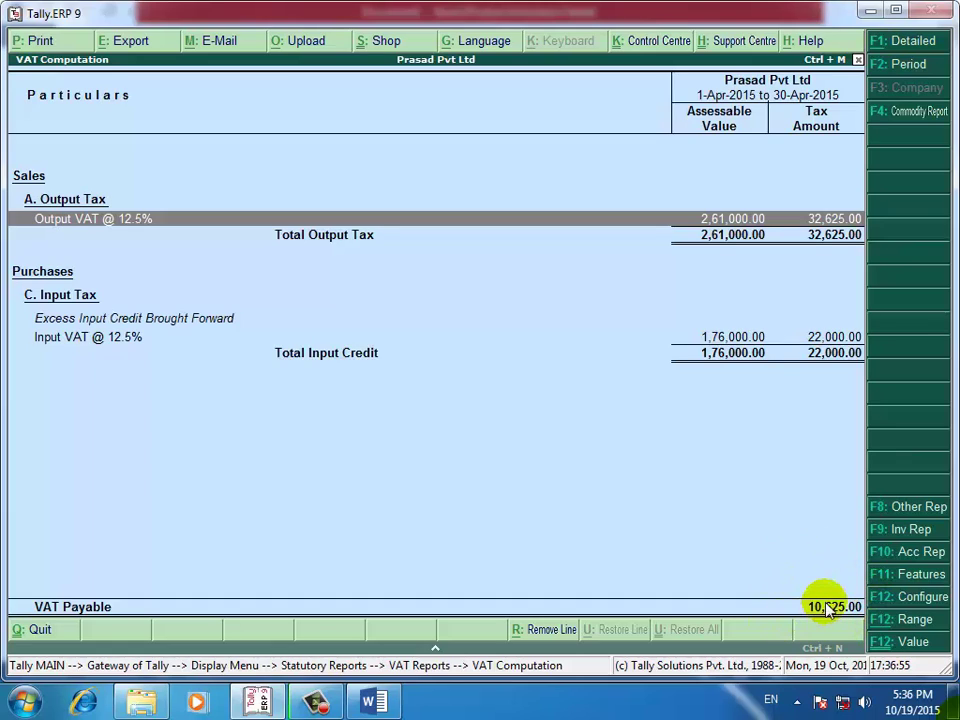
key("Escape")
key("Escape")
key("Escape")
key("Escape")
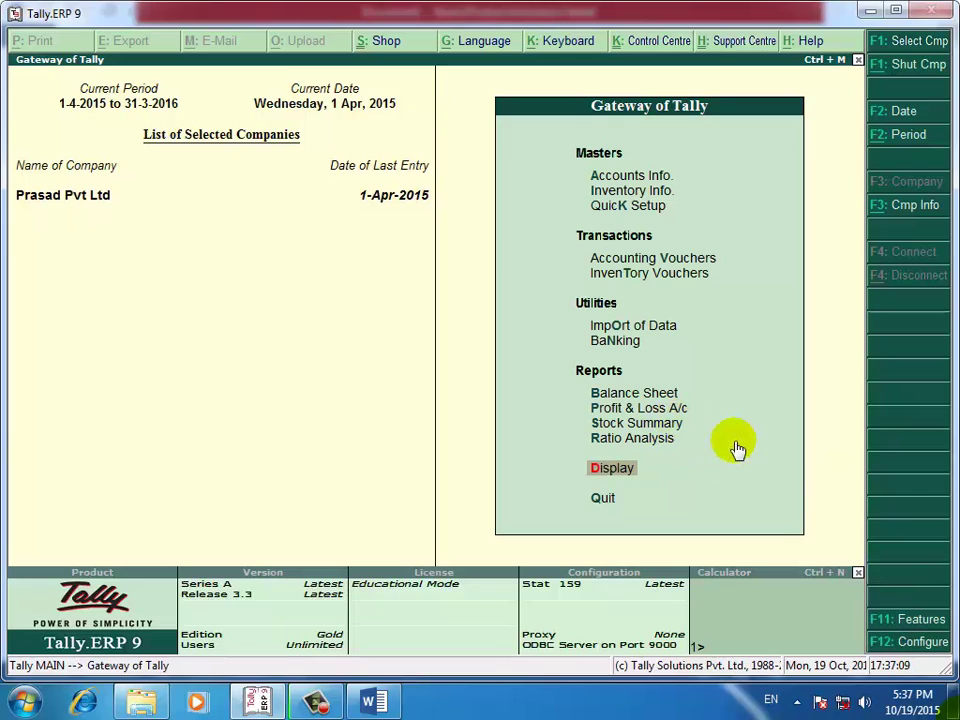
Start creating a voucher type in Accounts Info., named Vat Adjustment, with Journal as its type of voucher
key("Down")
key("Down")
key("Down")
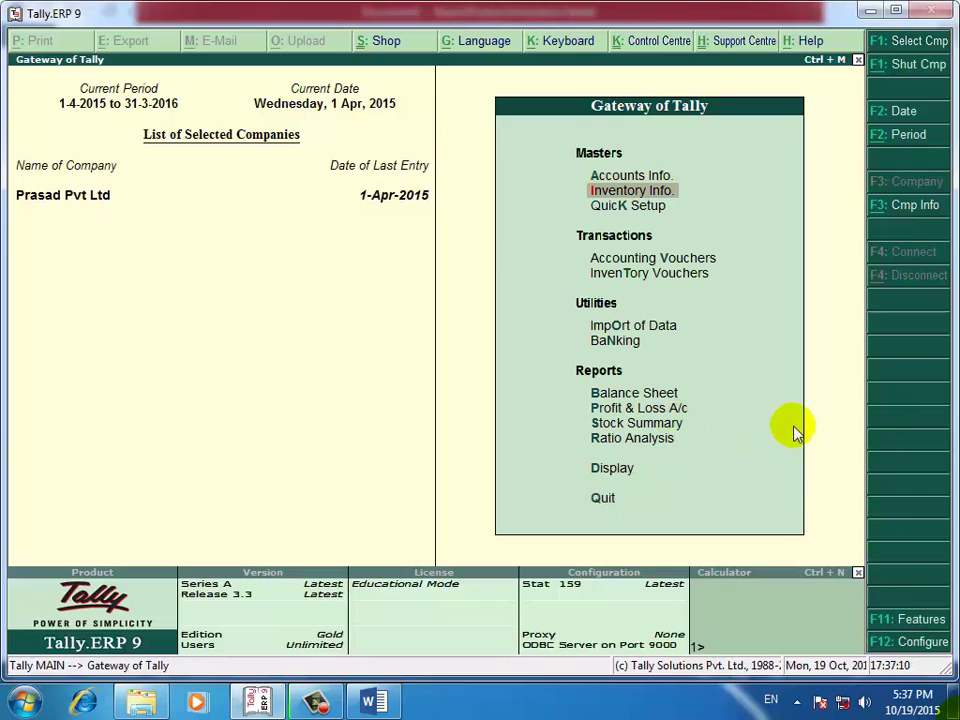
left_click(664, 182)
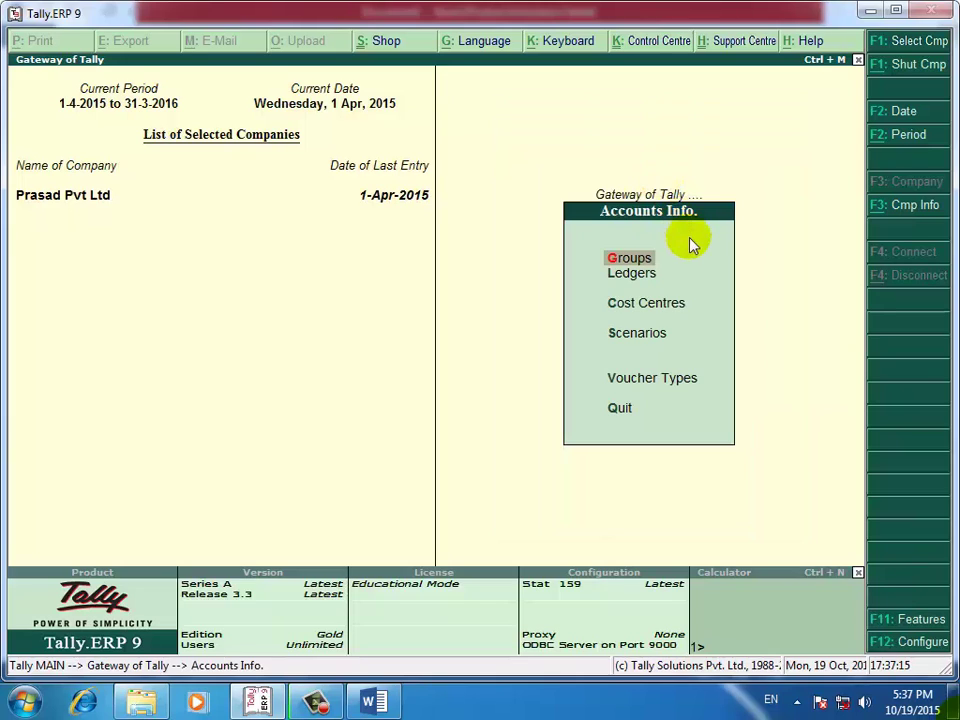
left_click(654, 386)
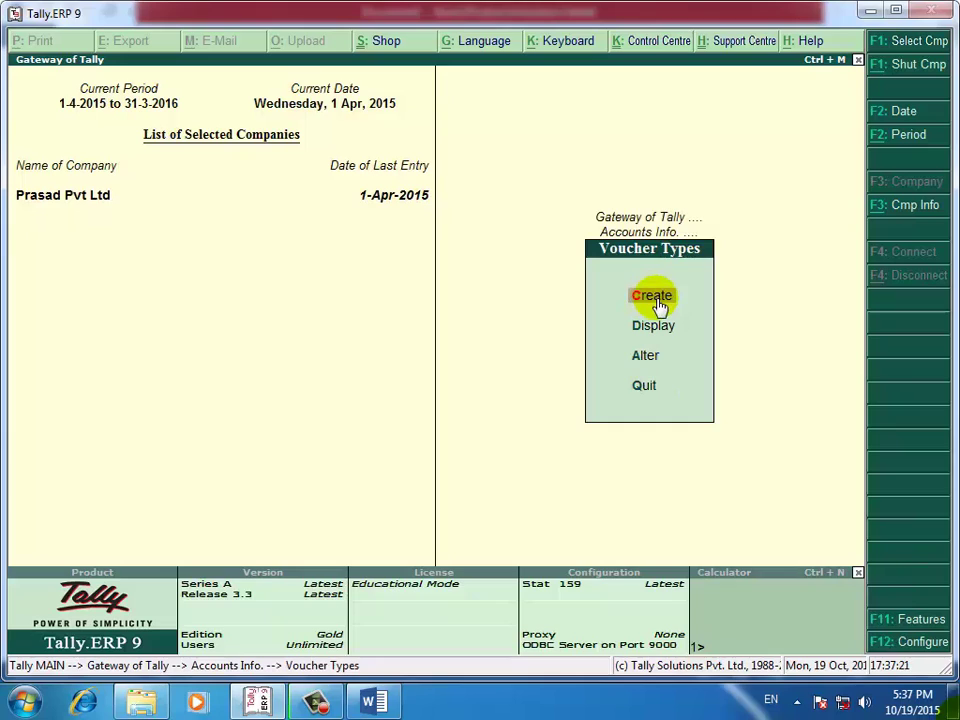
left_click(659, 302)
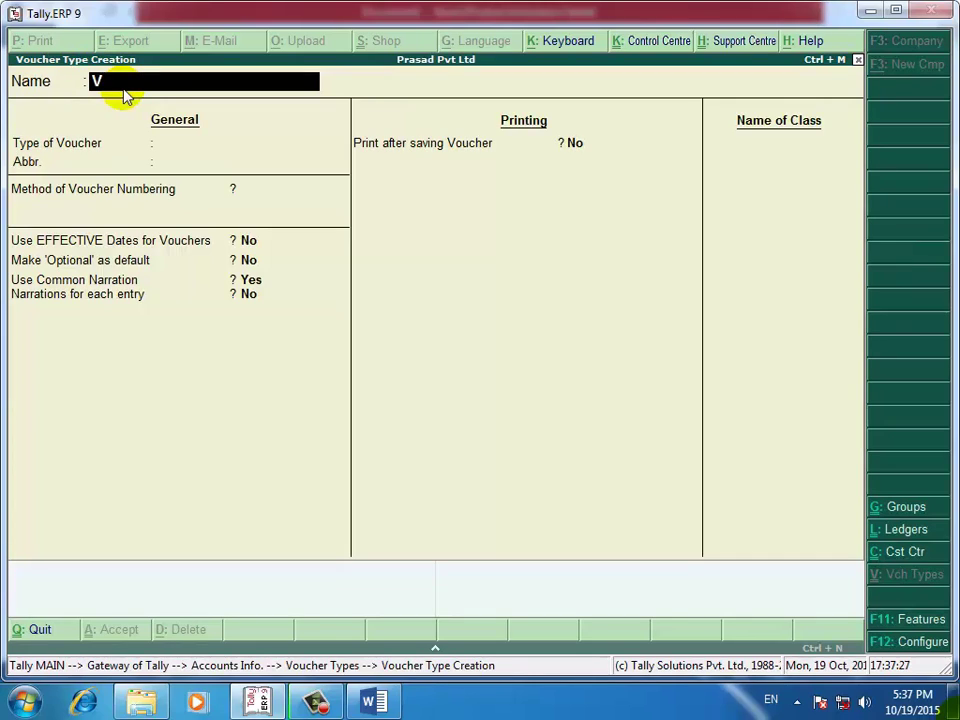
type("Vat adjustment")
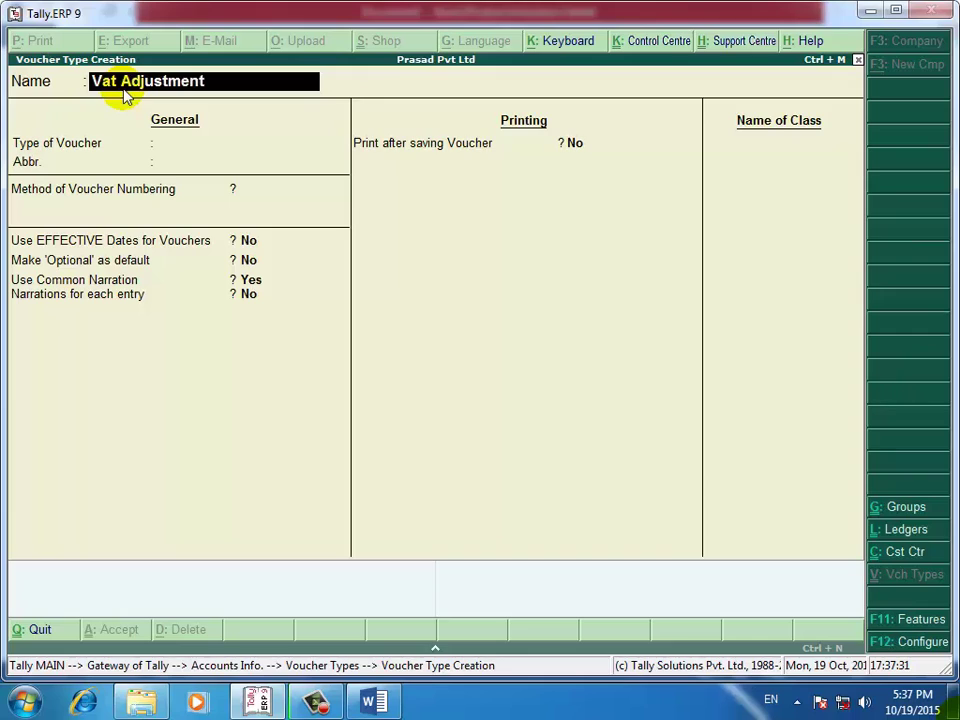
key("Return")
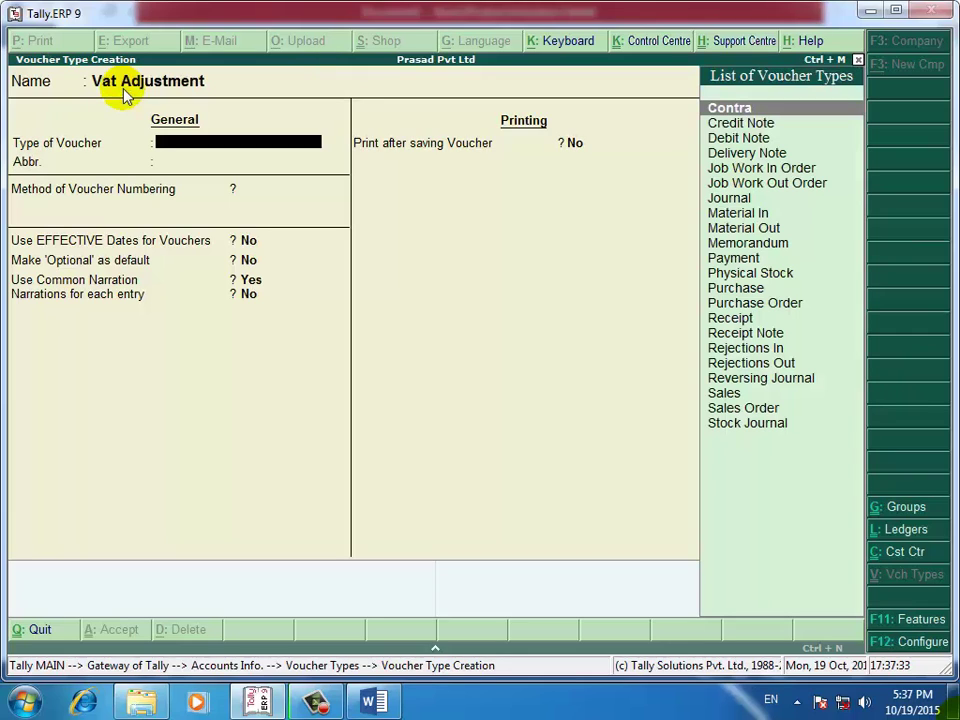
type("Jou")
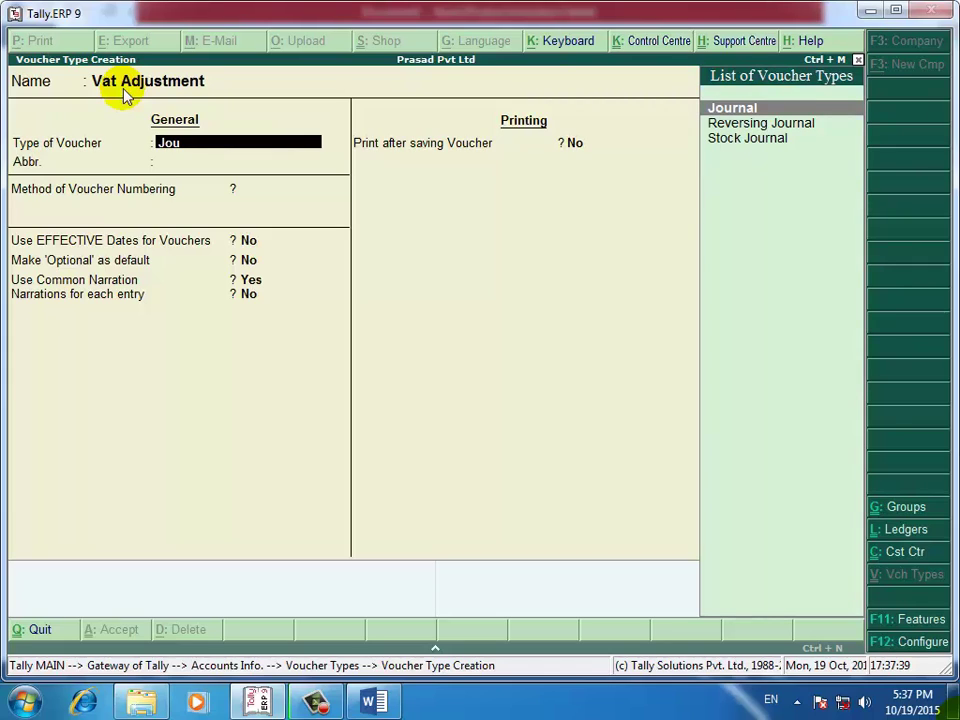
key("Return")
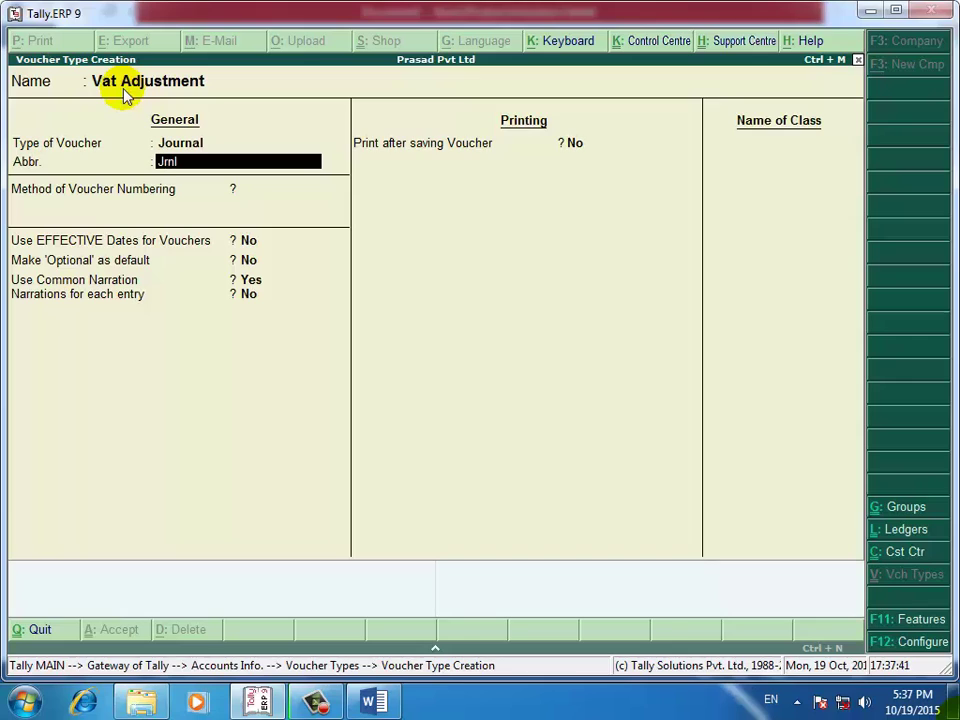
Accept the abbreviation Jrnl, Automatic voucher numbering without advance configuration, and the default date, optional, narration and printing settings
key("Return")
key("Return")
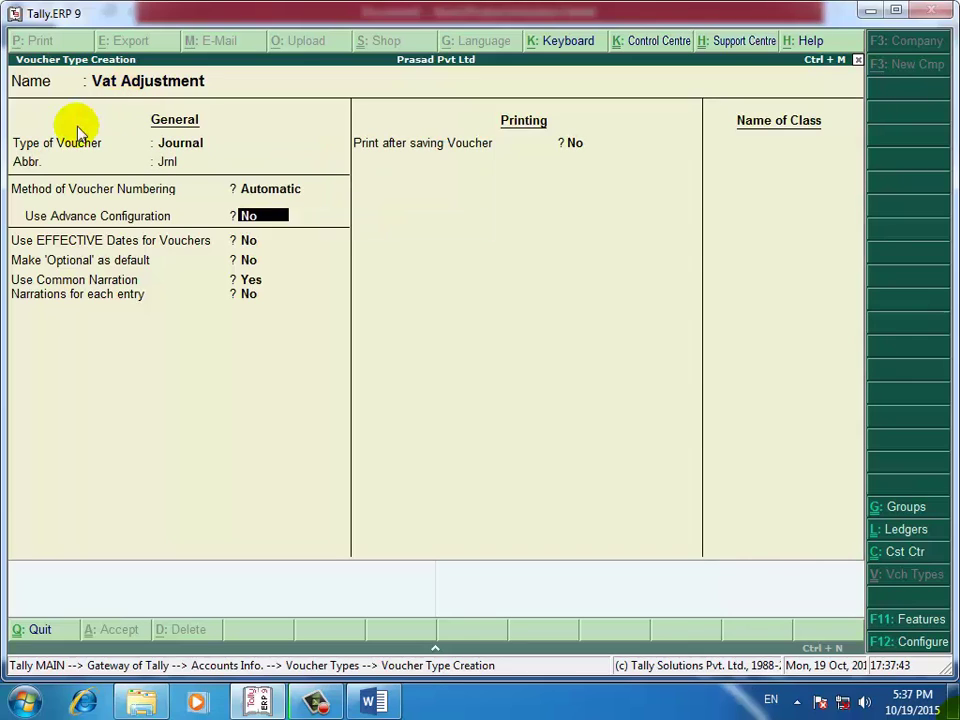
key("Return")
key("Return")
key("Return")
key("Return")
key("Return")
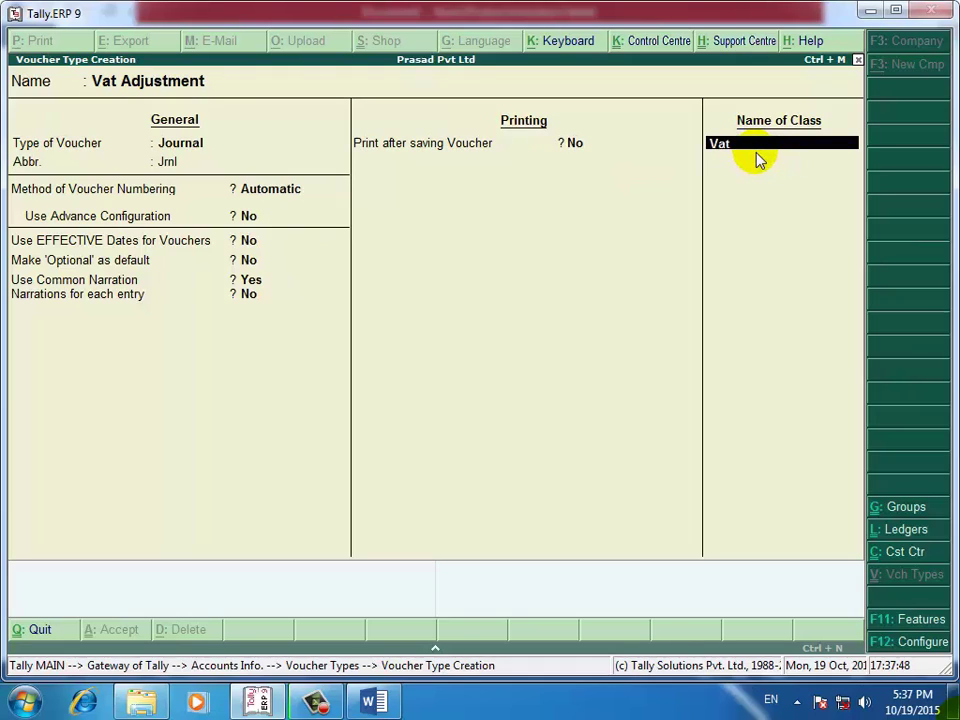
Add a class named Vat Adjustment to the voucher type and set it to be used for VAT adjustments
type("Vat ad")
key("Return")
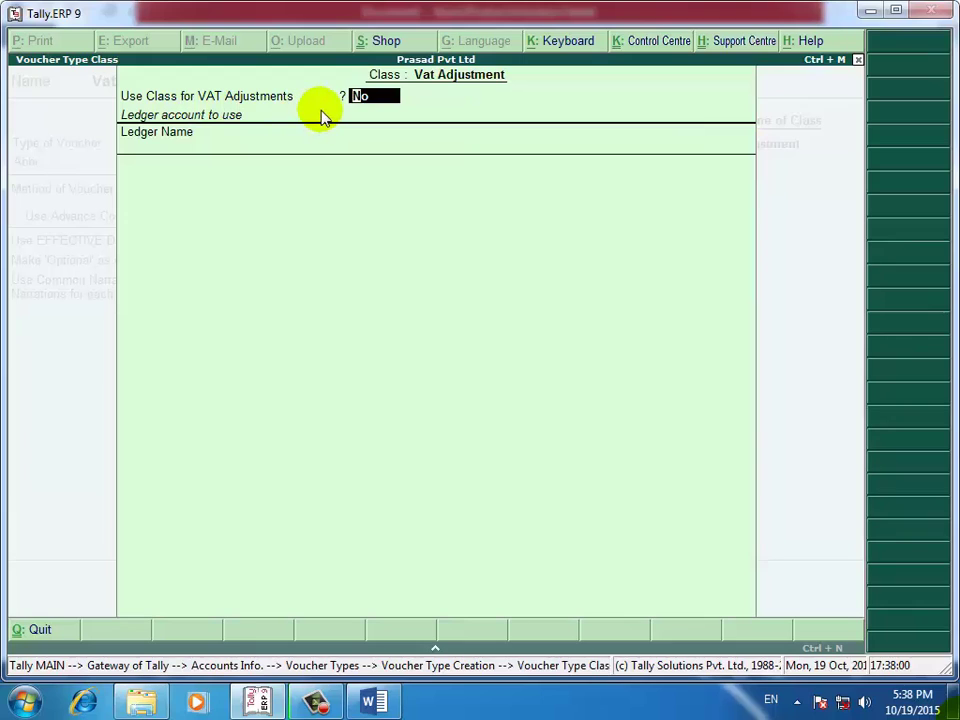
type("y")
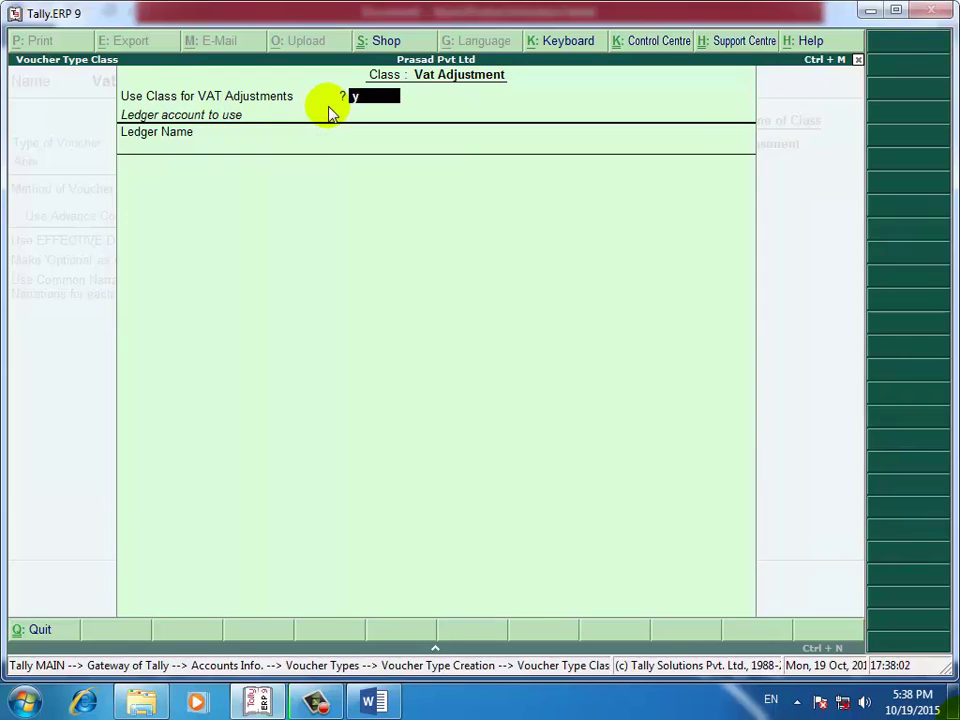
key("Return")
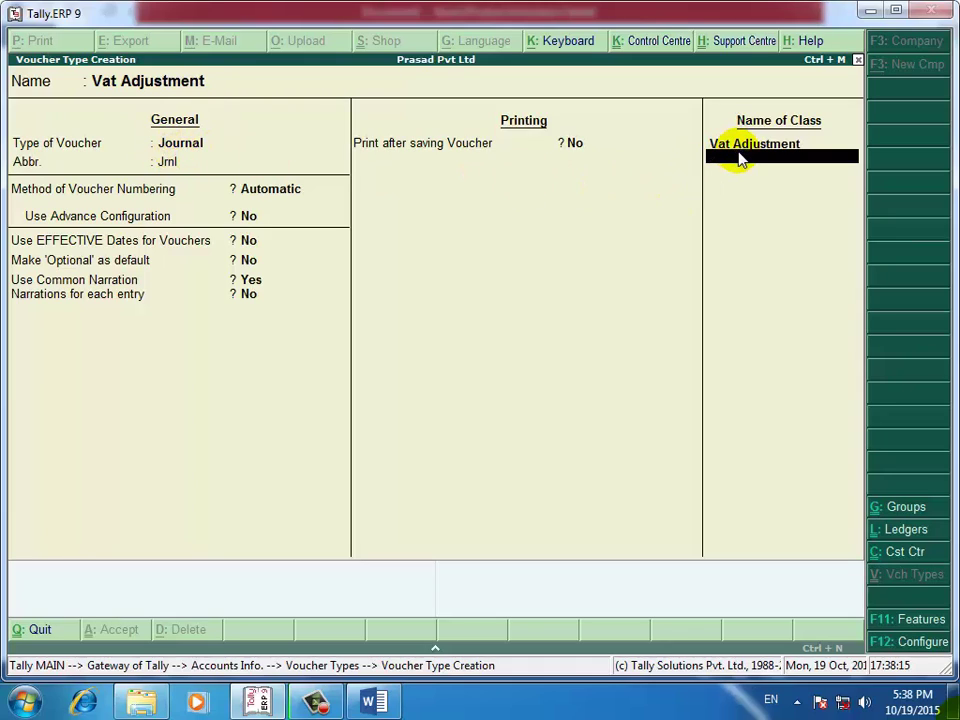
Save the Vat Adjustment voucher type and return to the Gateway of Tally
key("Return")
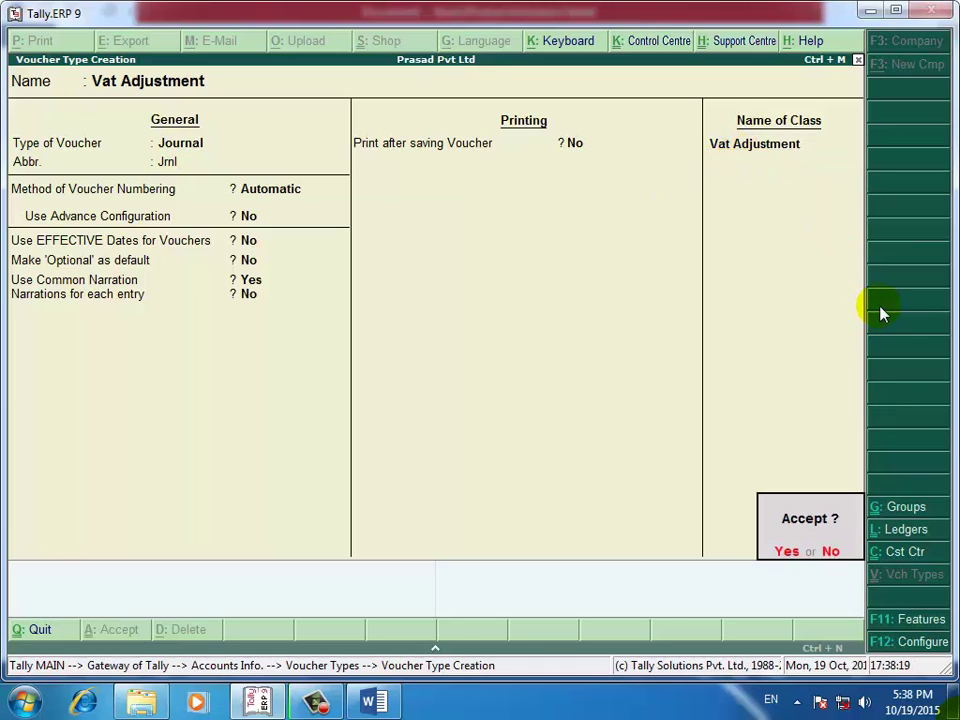
key("Return")
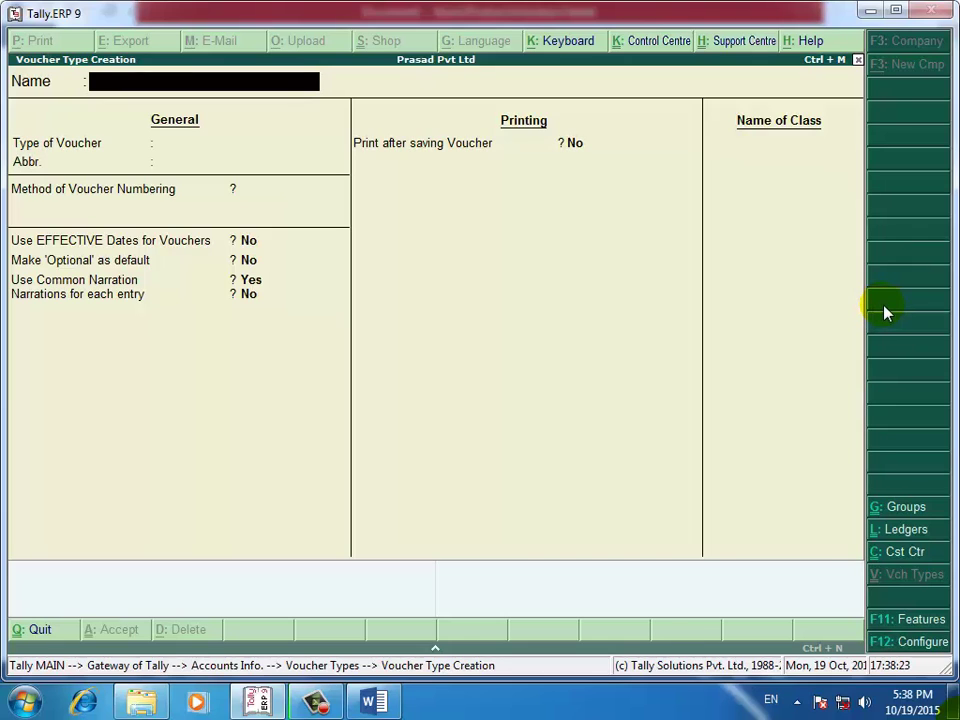
key("Escape")
key("Return")
key("Escape")
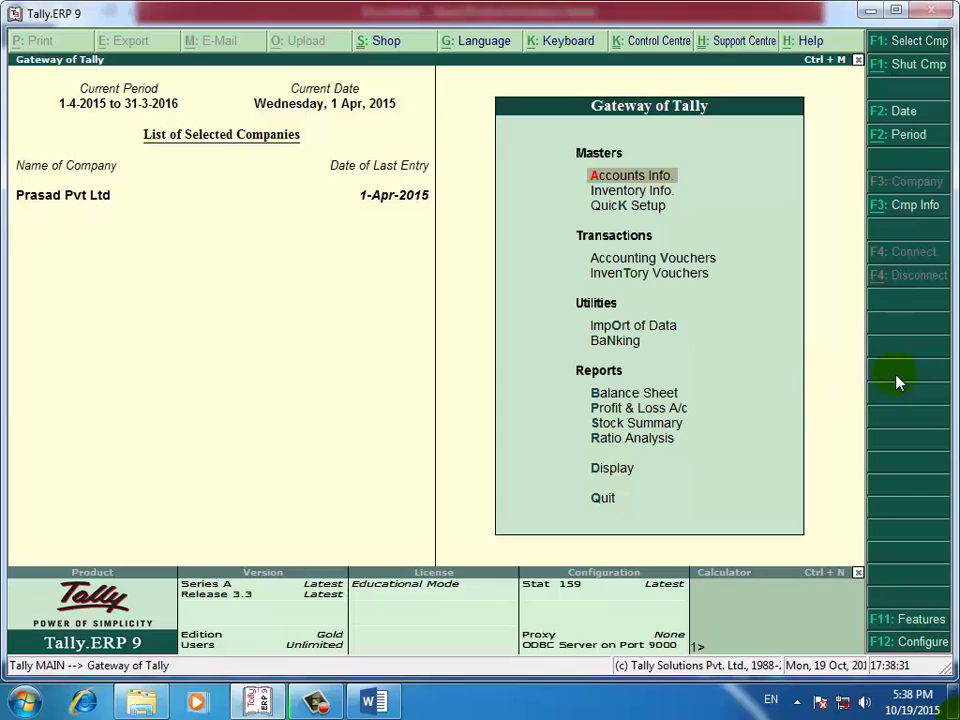
Open Accounting Vouchers from the Gateway of Tally to enter a new voucher
key("Down")
key("Down")
key("Down")
key("Down")
key("Down")
key("Down")
key("Down")
key("Down")
key("Down")
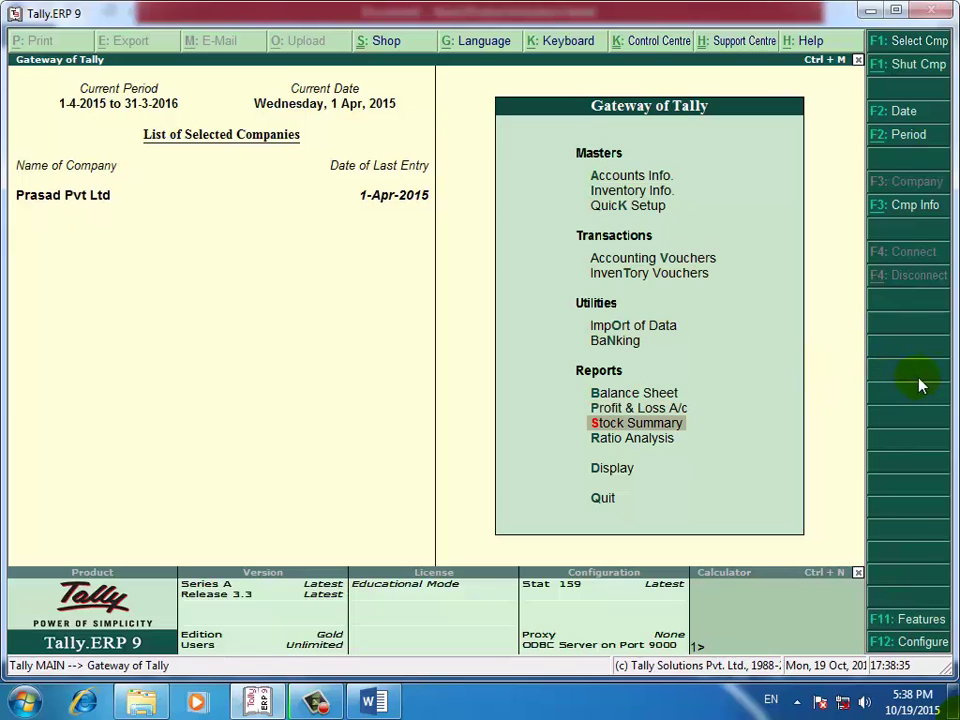
key("Up")
key("Up")
key("Up")
key("Up")
key("Up")
key("Up")
key("Return")
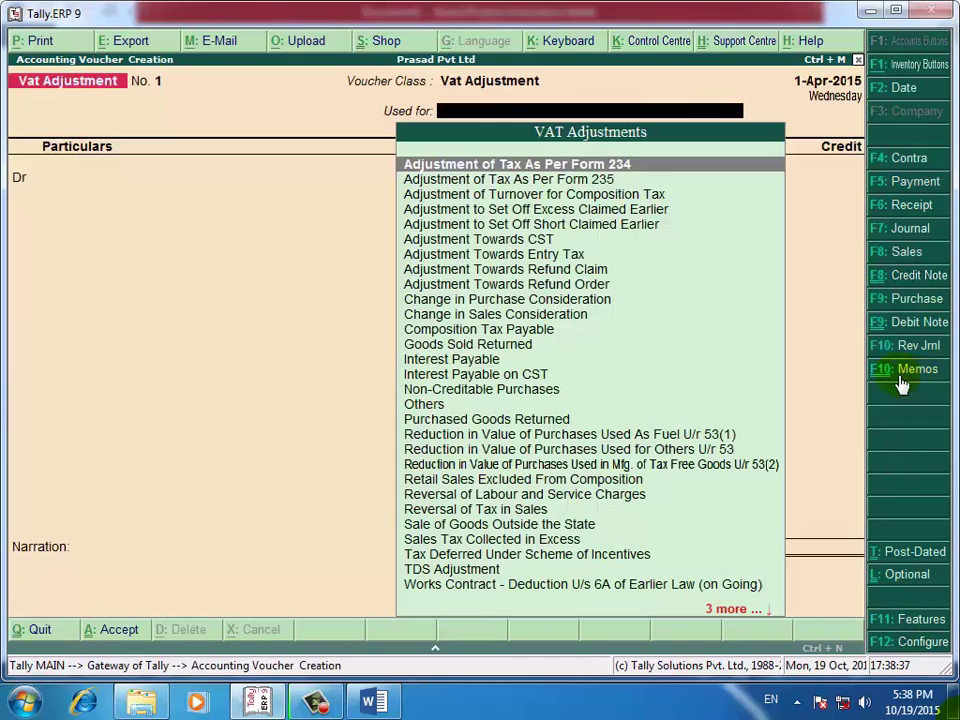
Set the journal voucher to the Vat Adjustment type and Vat Adjustment class, used for Others
left_click(913, 232)
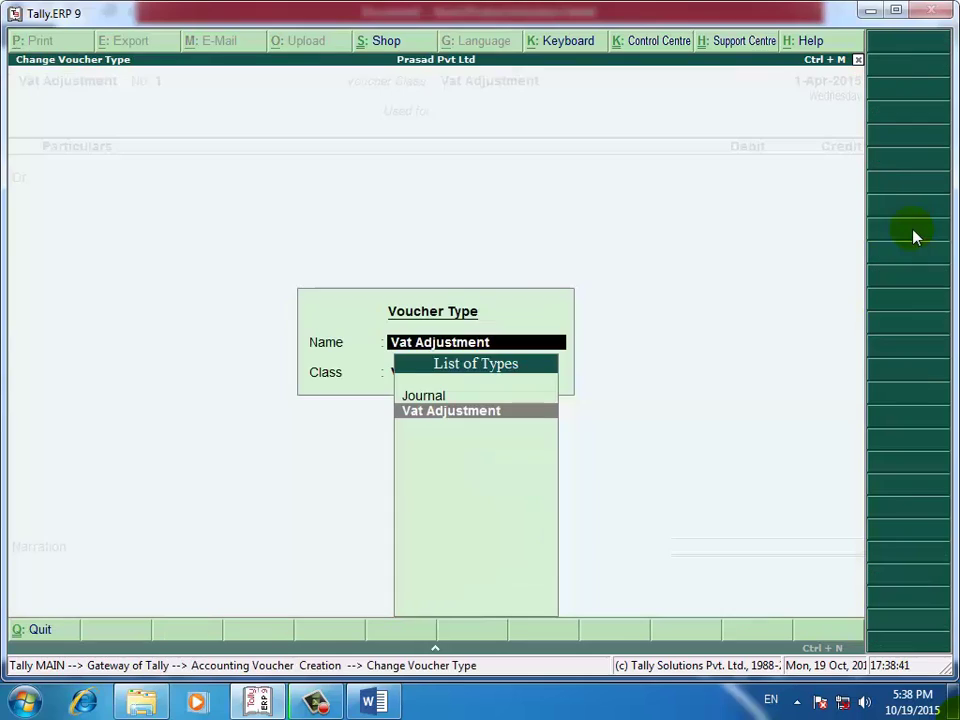
left_click(446, 421)
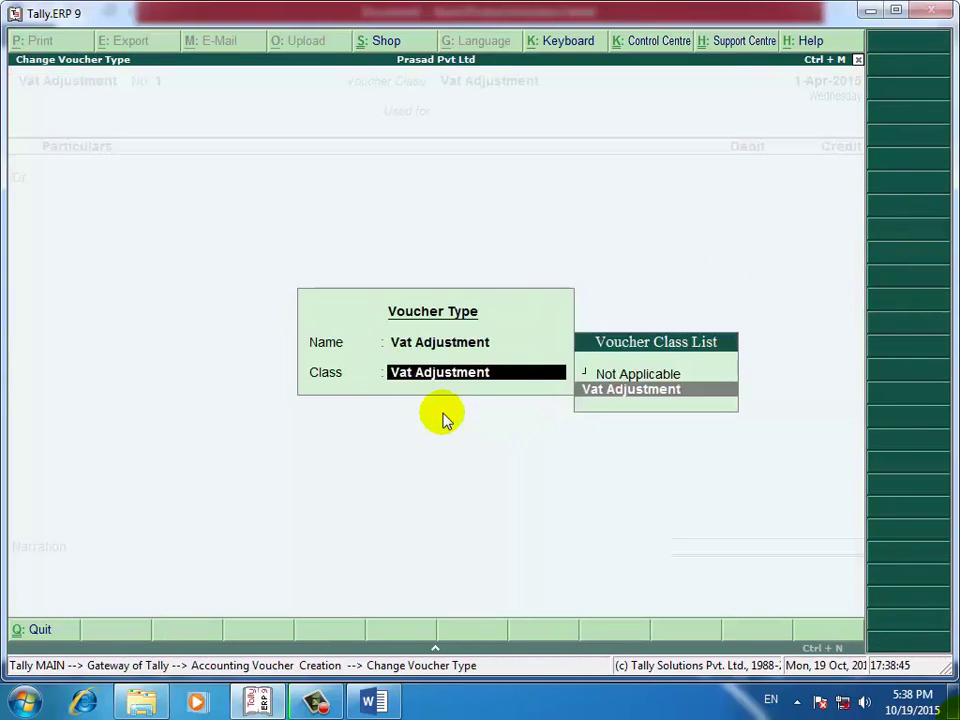
left_click(620, 397)
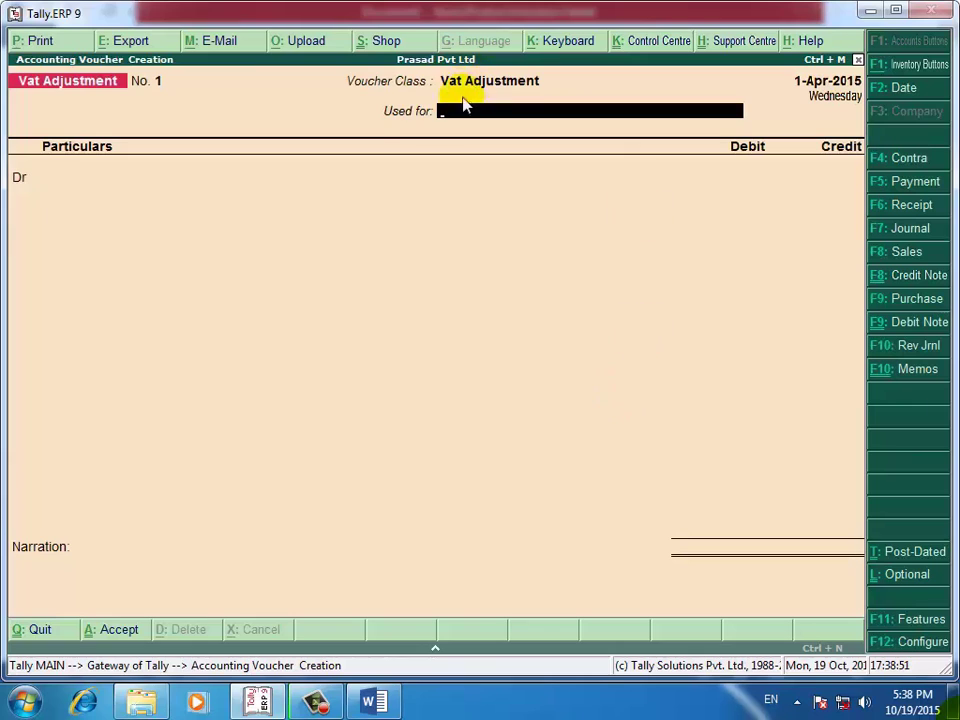
type("O")
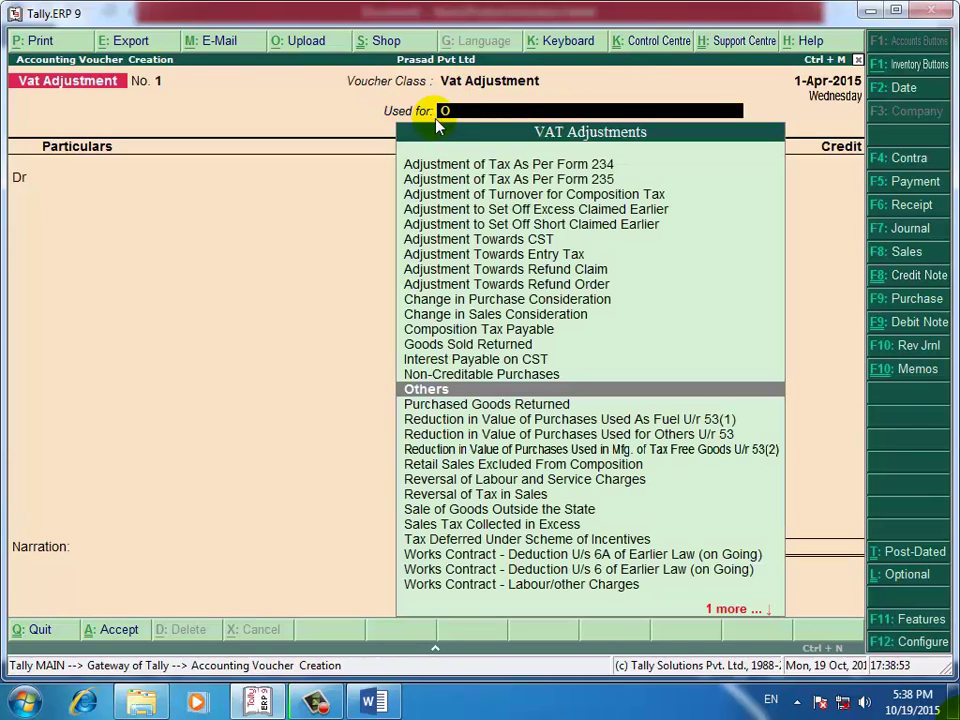
left_click(449, 397)
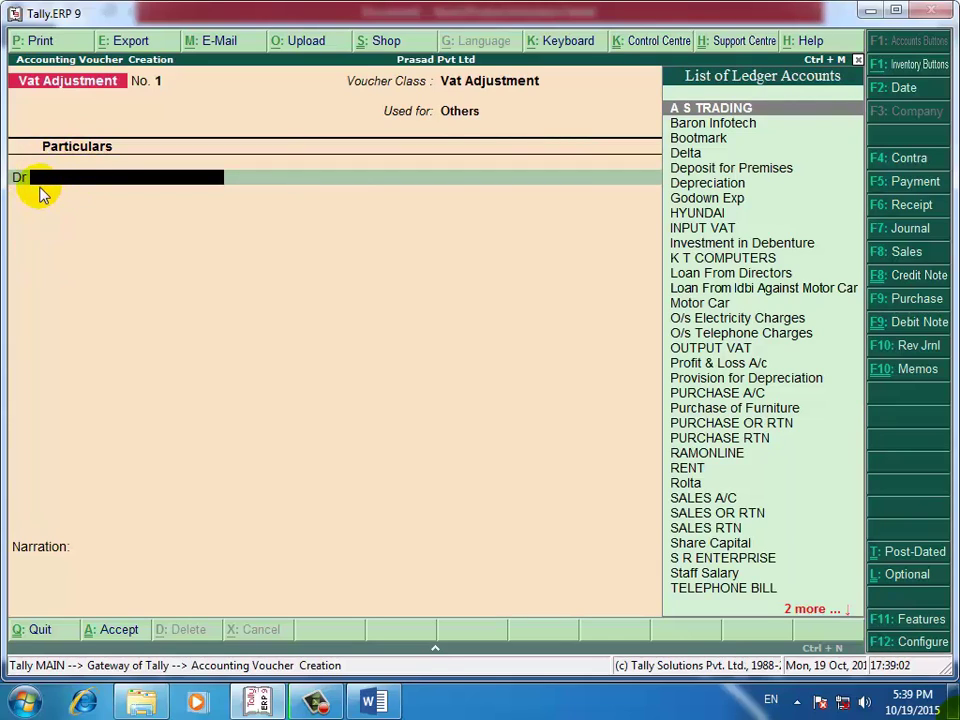
Debit the OUTPUT VAT ledger with 32625 under the VAT/Tax class Output VAT @ 12.5%, leaving the assessable value blank
type("ou")
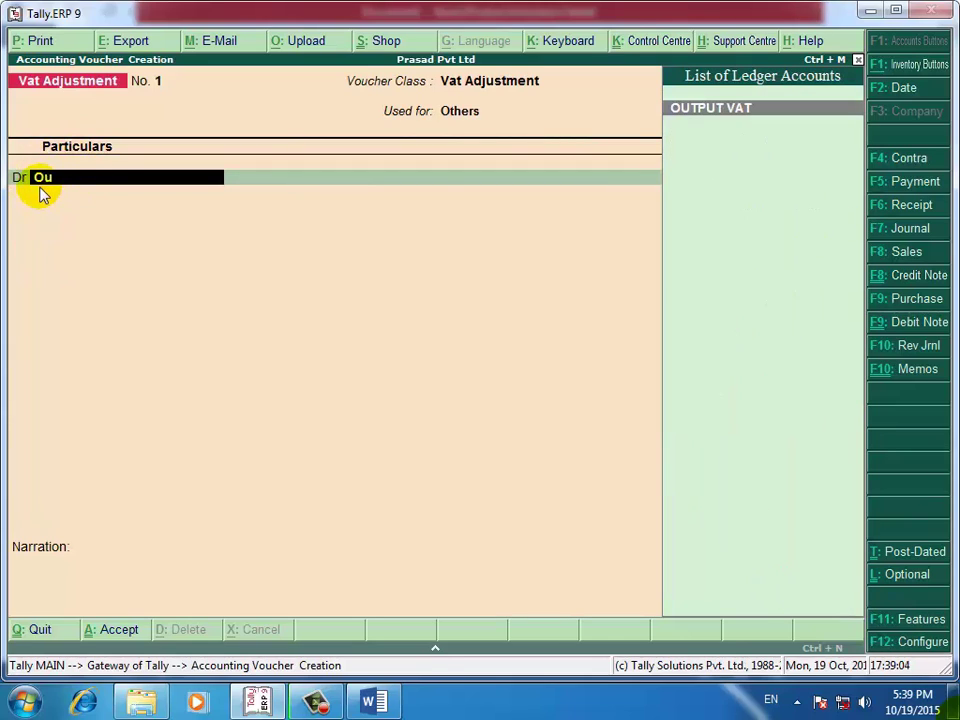
key("Return")
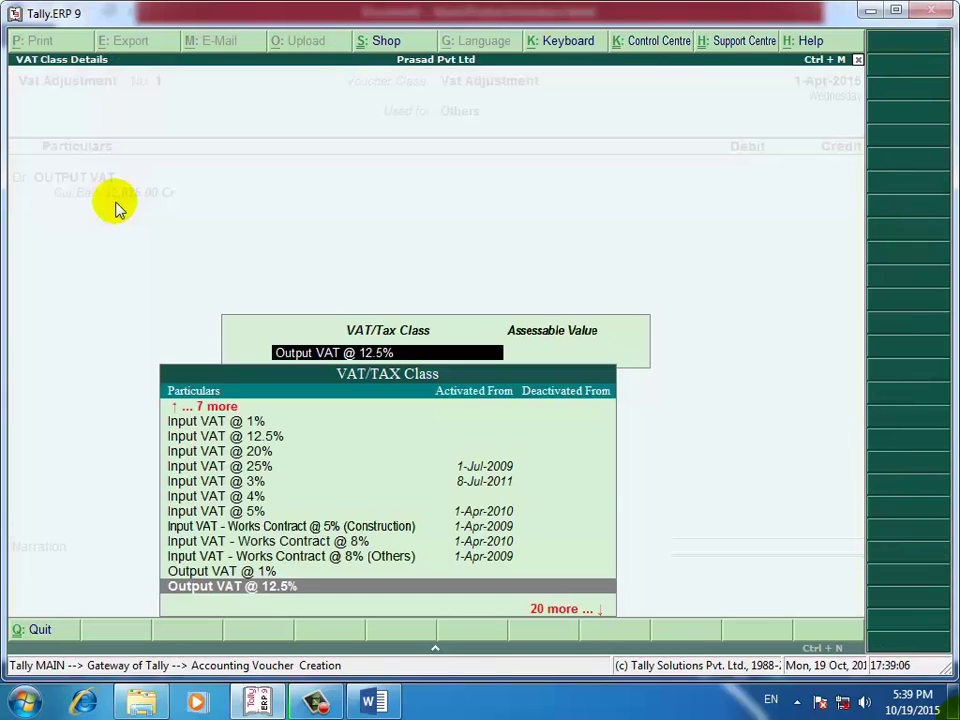
left_click(257, 590)
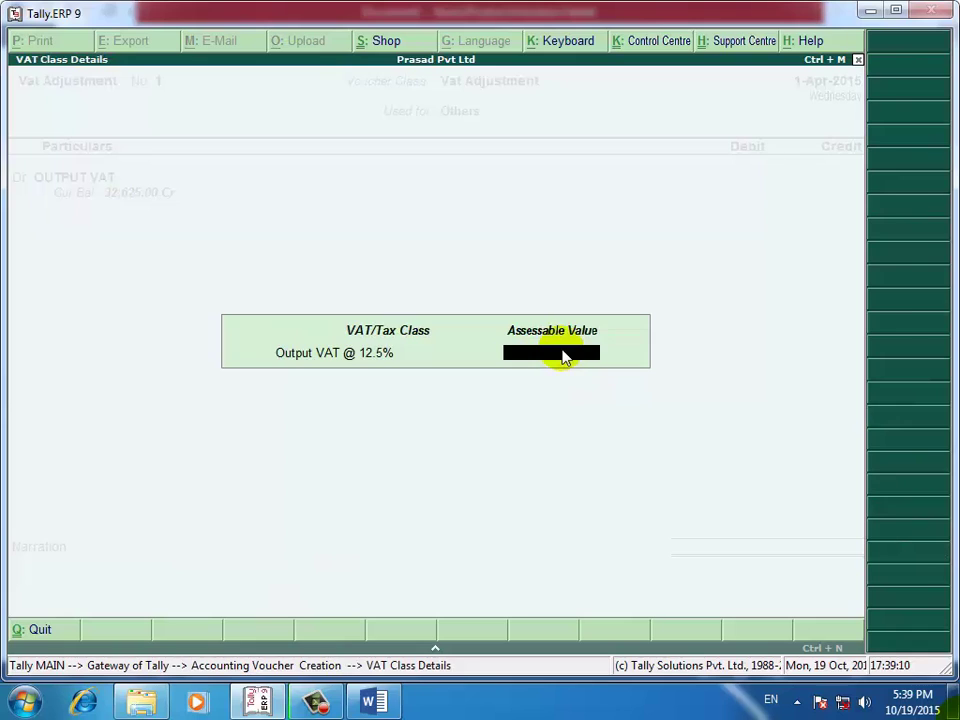
key("Return")
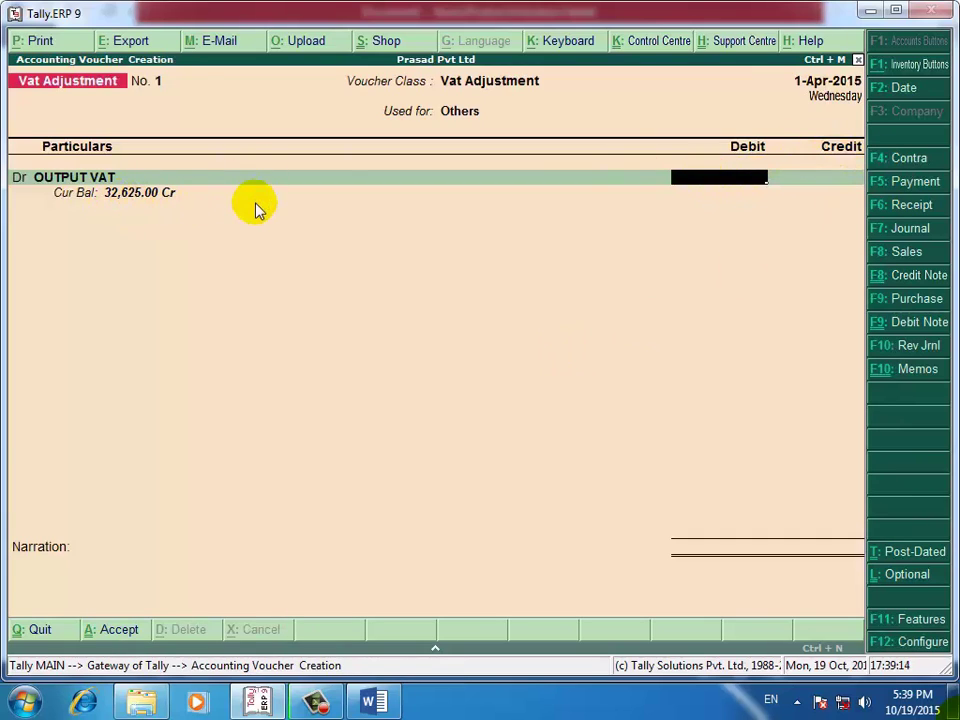
type("32625")
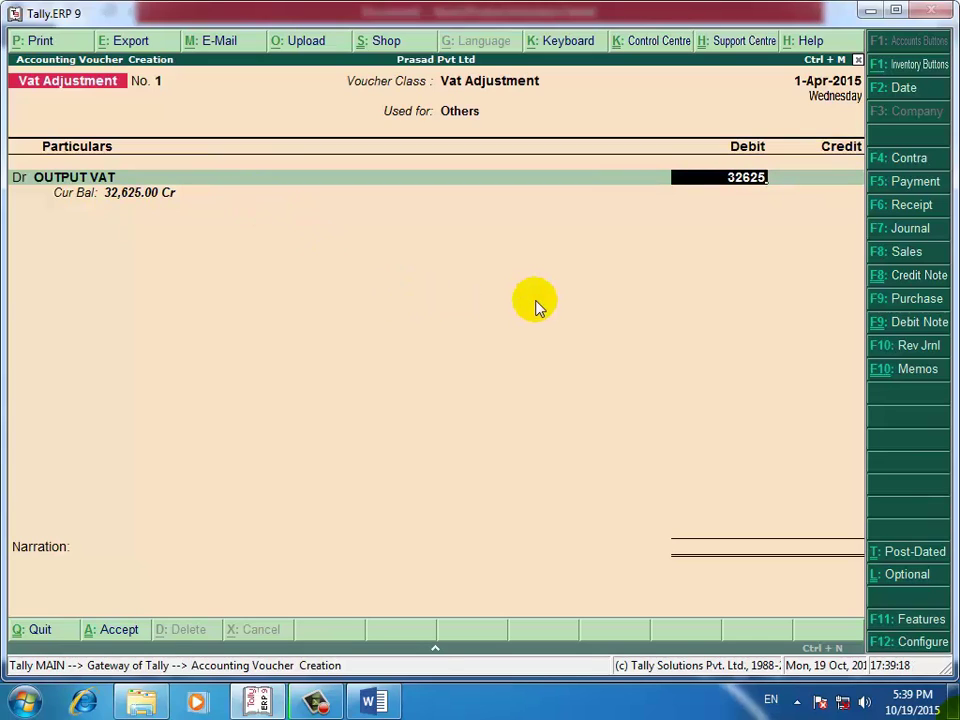
key("Return")
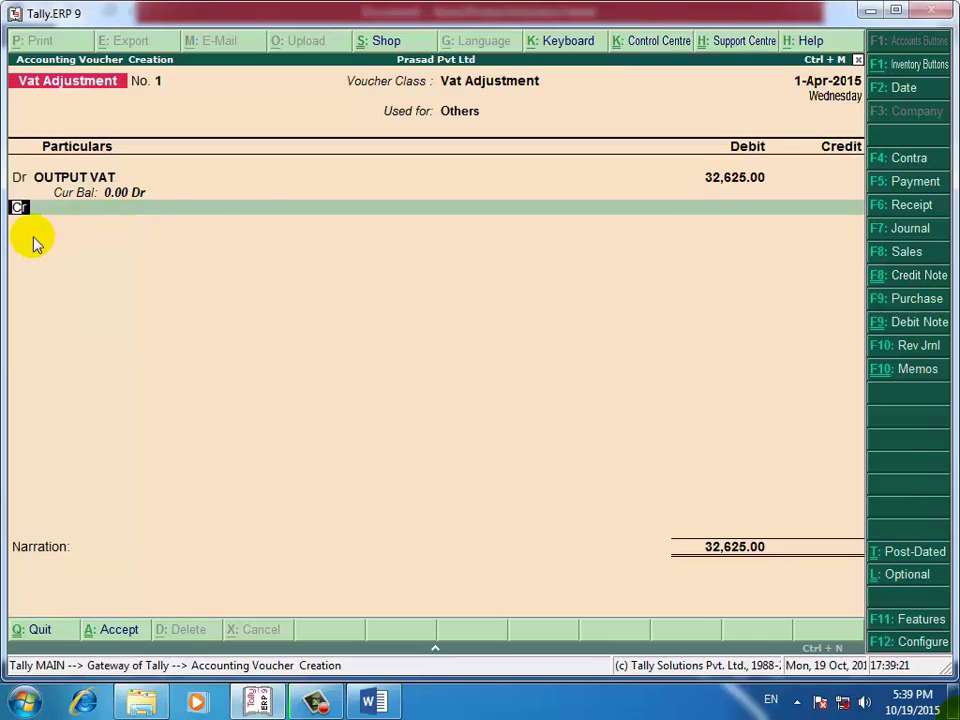
Credit the INPUT VAT ledger with 22000 under the VAT/Tax class Input VAT @ 12.5%, leaving the assessable value blank
key("Return")
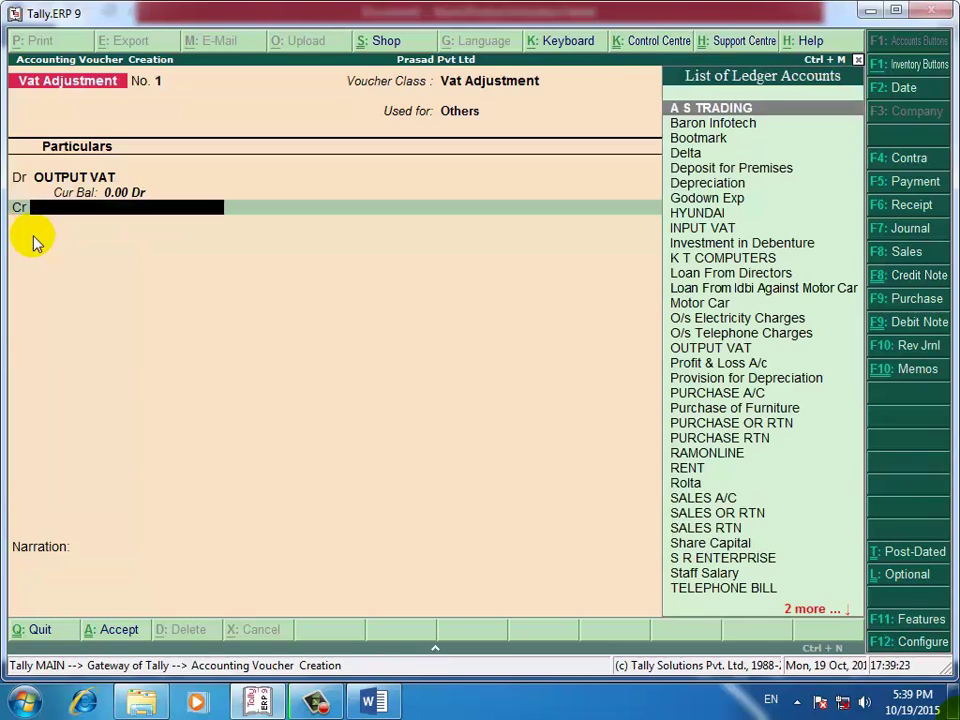
type("I")
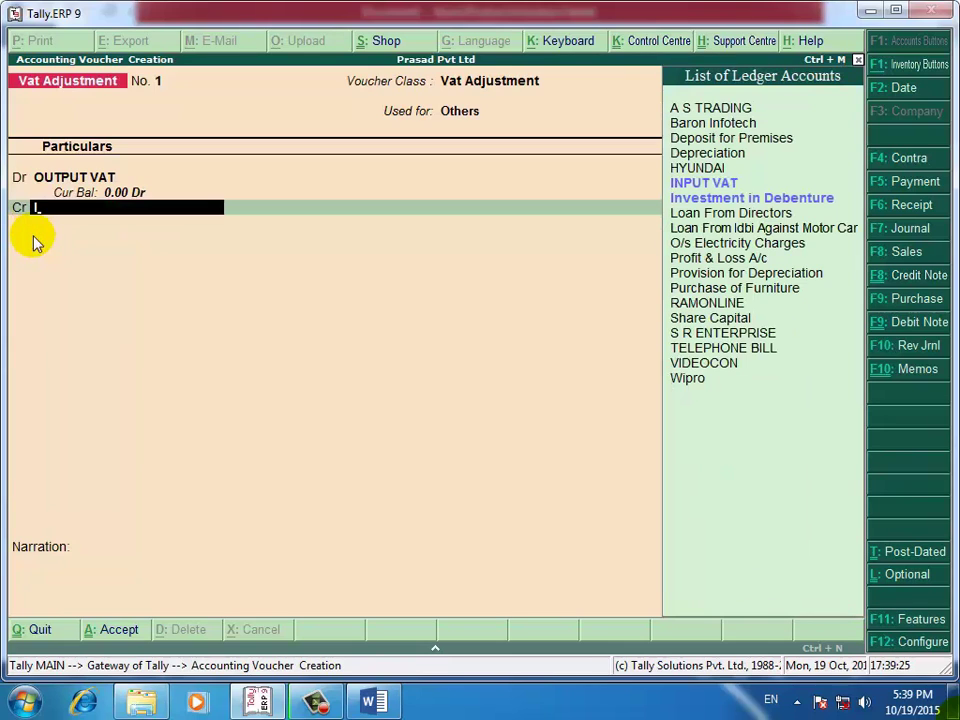
type("n")
key("Up")
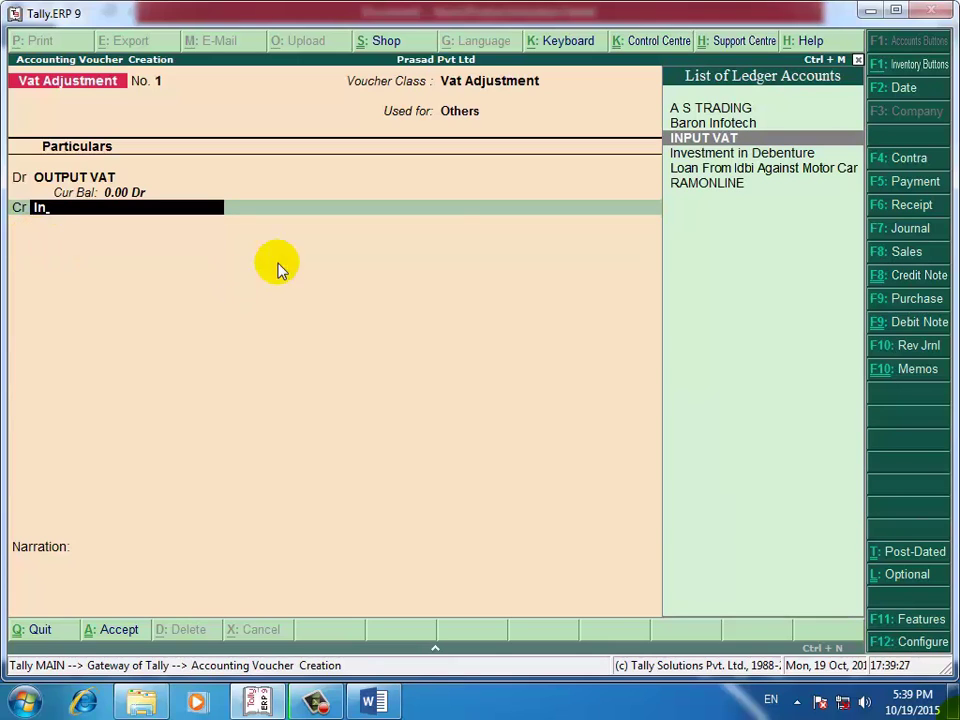
key("Return")
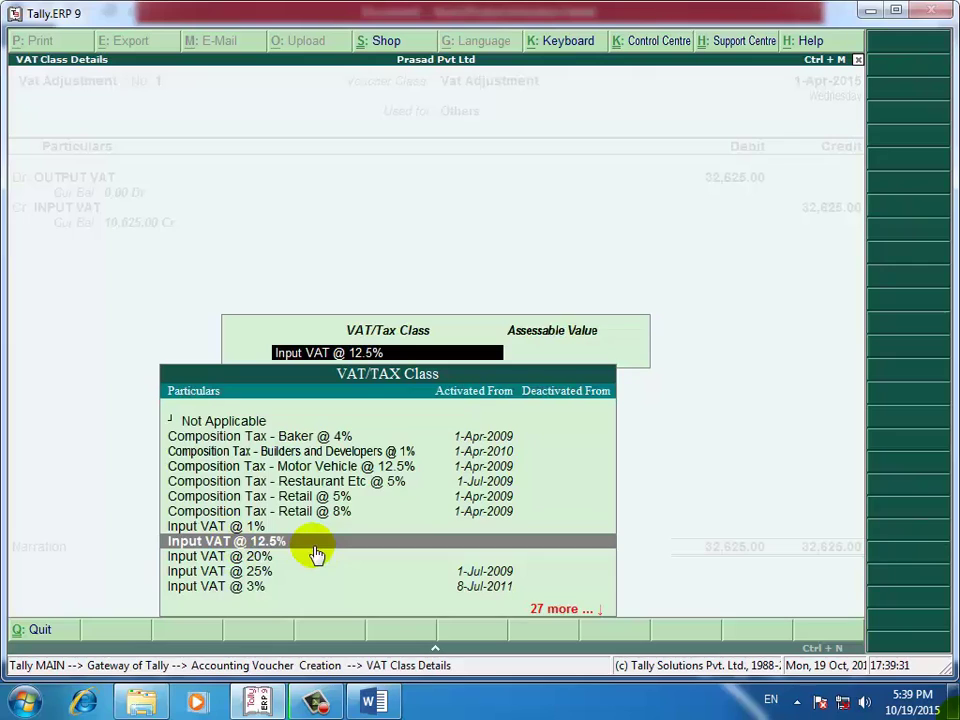
key("Return")
key("Return")
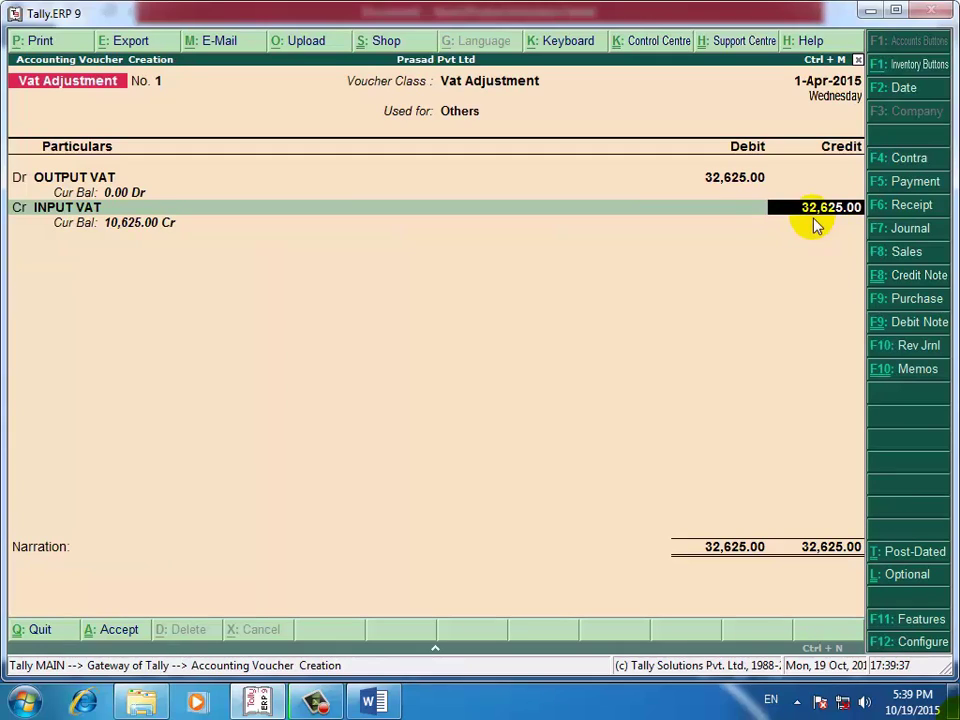
type("22000")
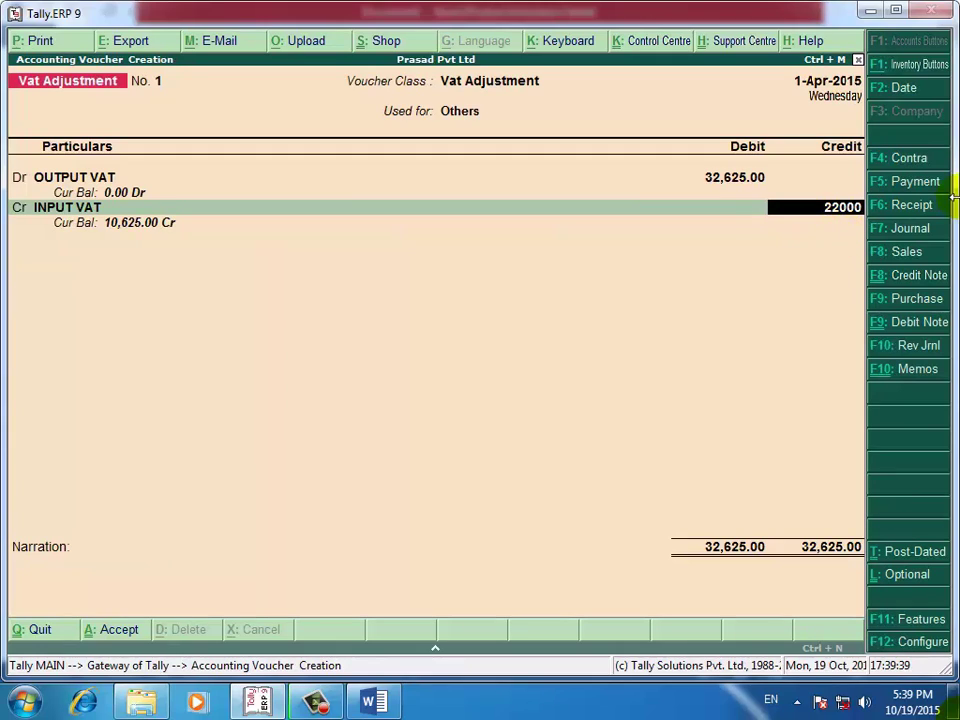
key("Return")
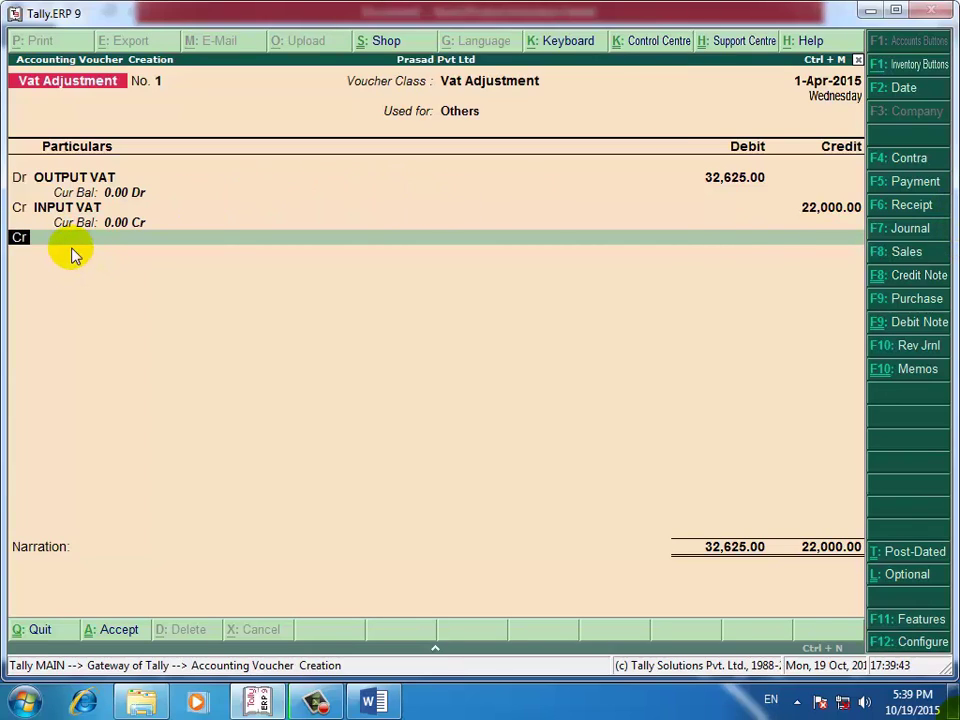
For the second credit line, create a ledger named Vat Payable under Current Liabilities, keeping its remaining options at No
key("Return")
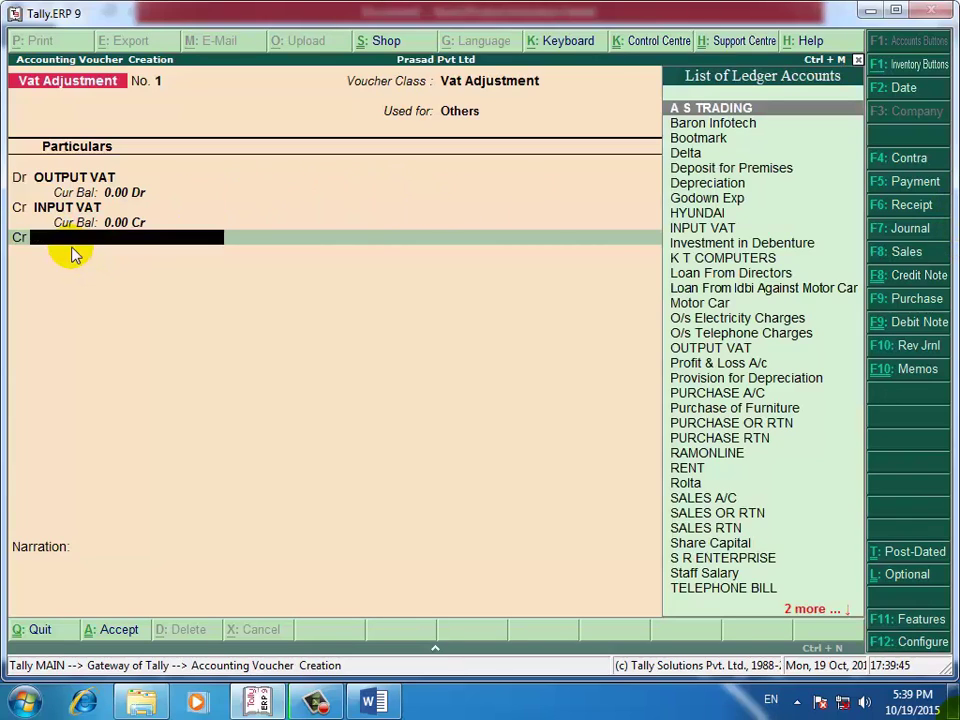
type("V")
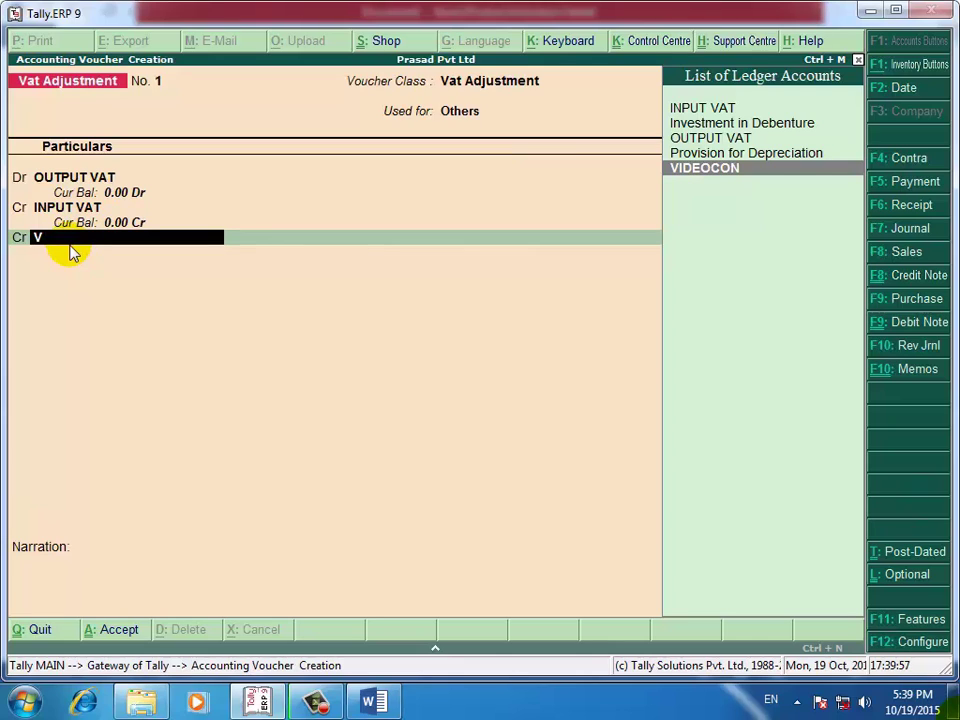
key("alt+c")
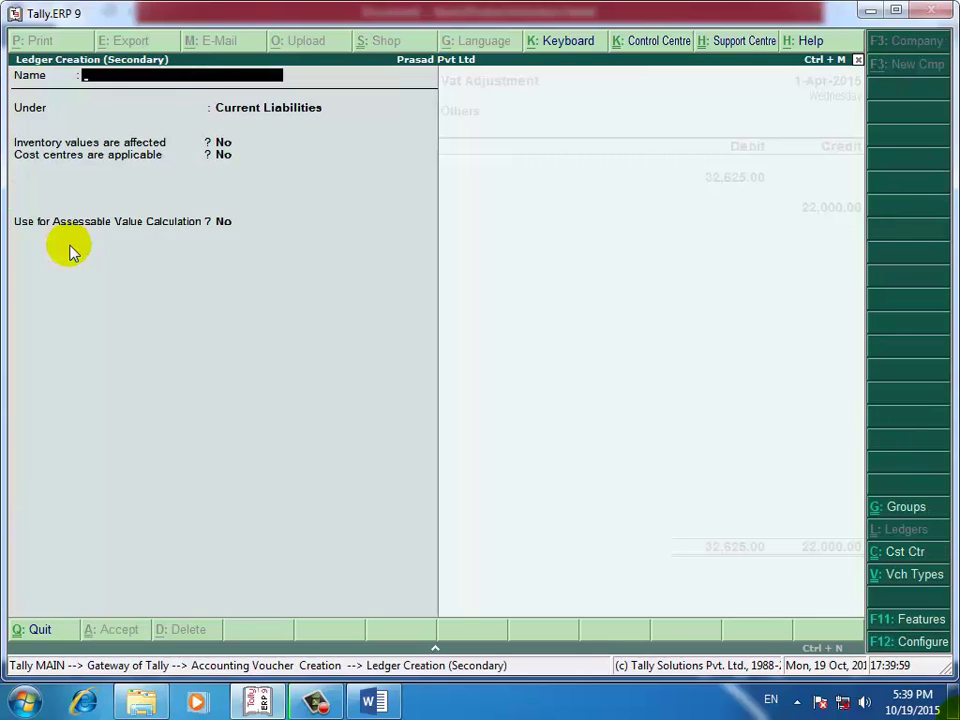
type("Vat Payable")
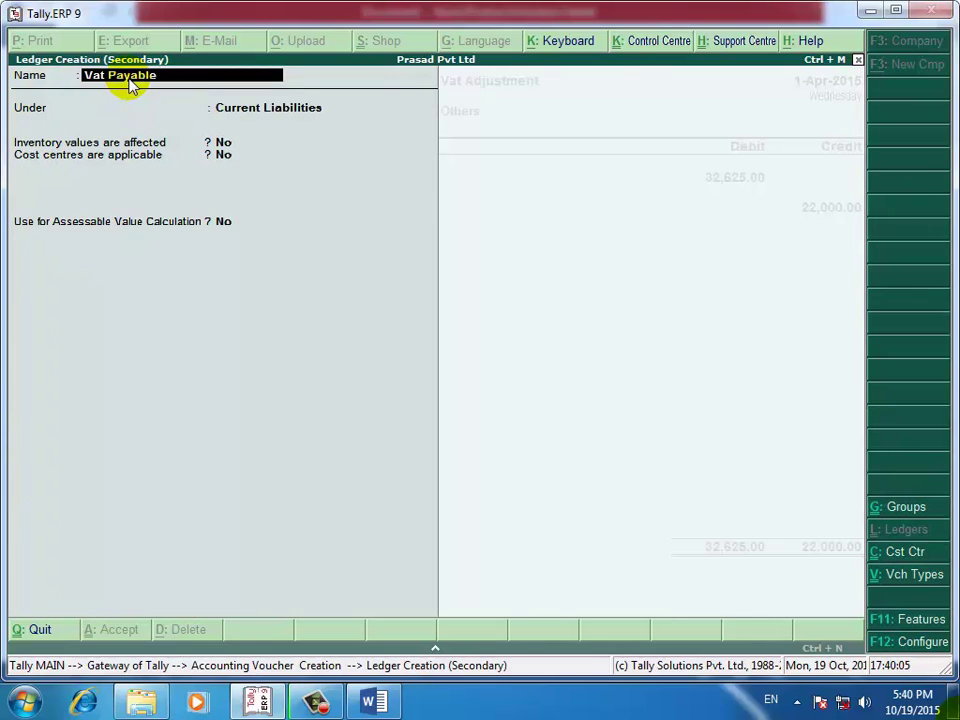
key("Return")
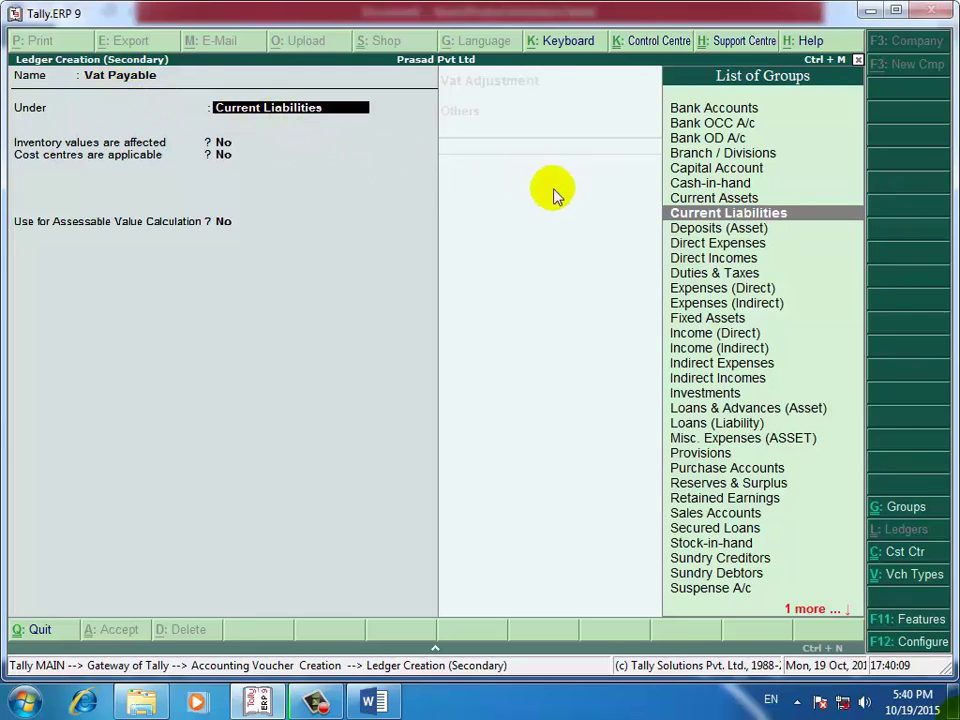
left_click(773, 227)
key("Return")
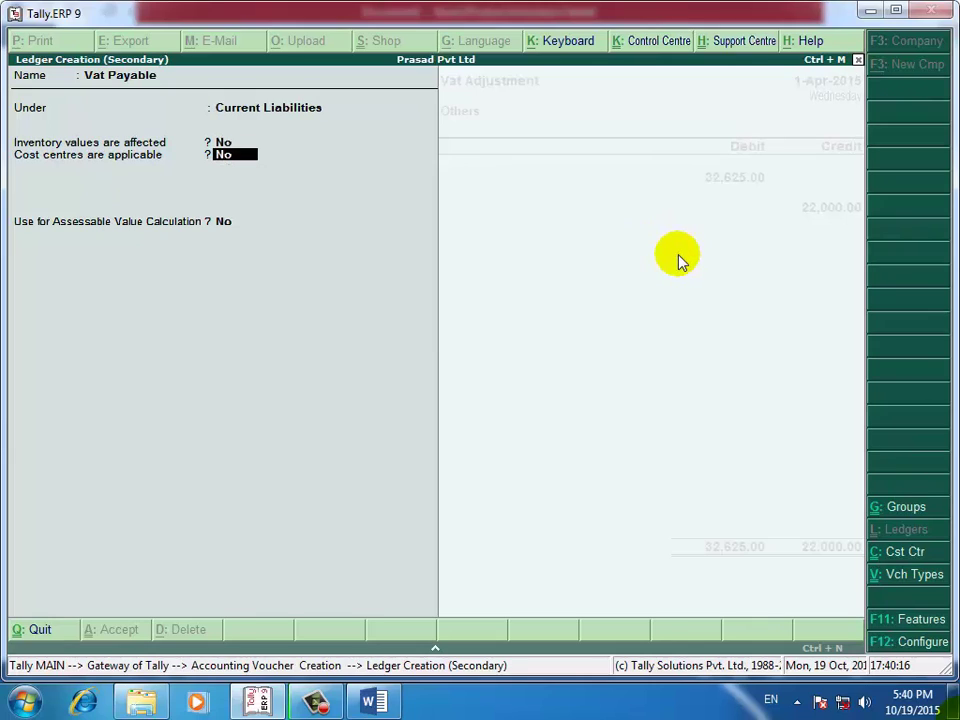
key("Return")
key("Return")
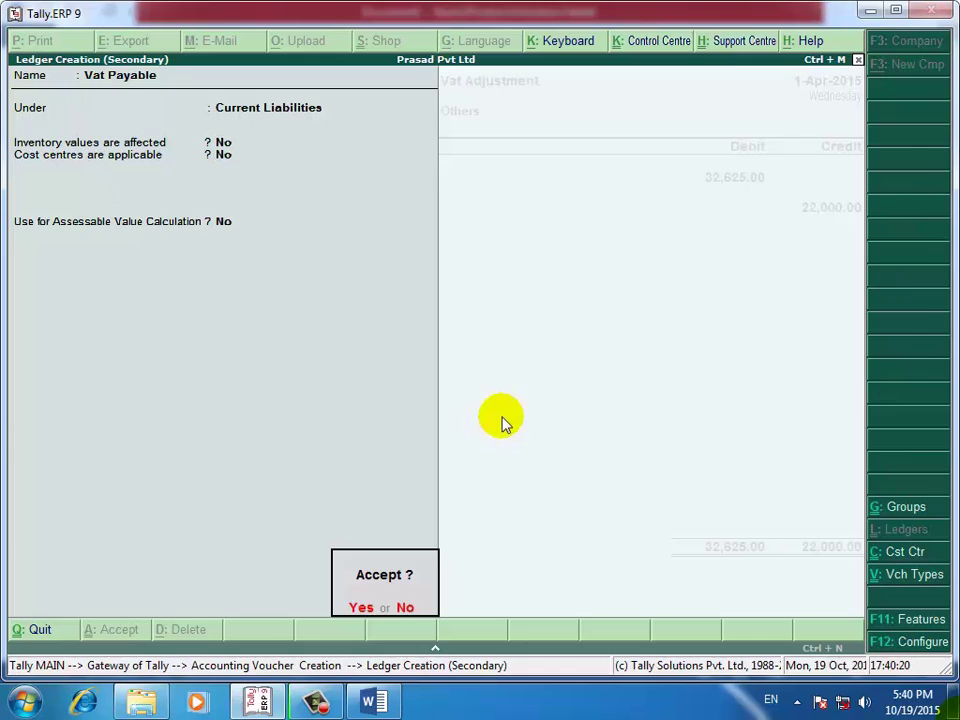
key("Return")
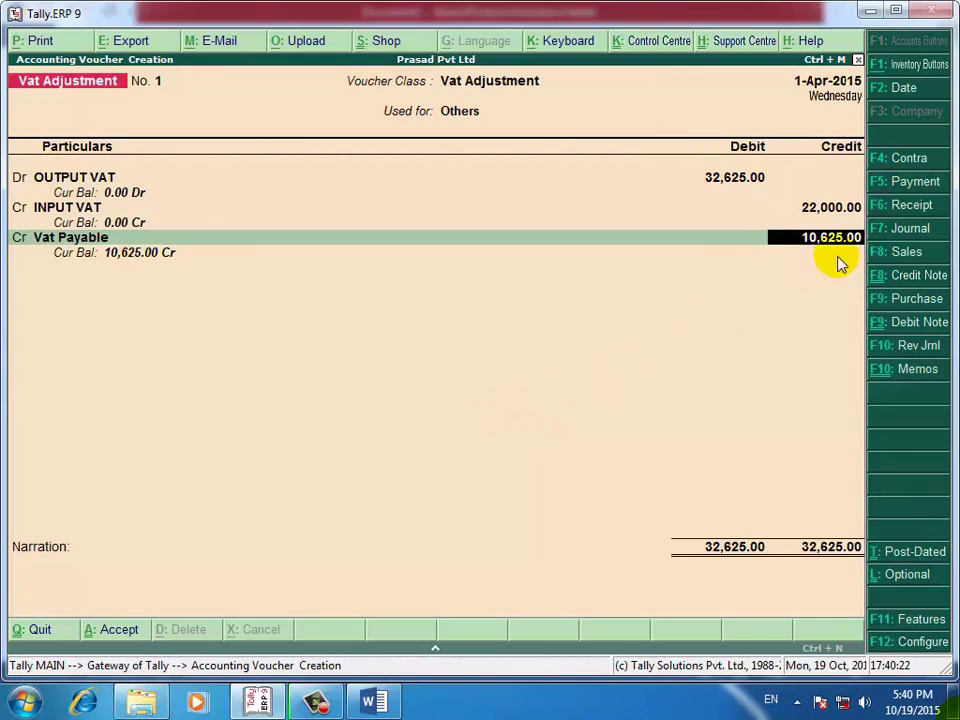
Credit Vat Payable with 10,625.00 without a narration, and save the Vat Adjustment voucher before returning to the Gateway of Tally
key("Return")
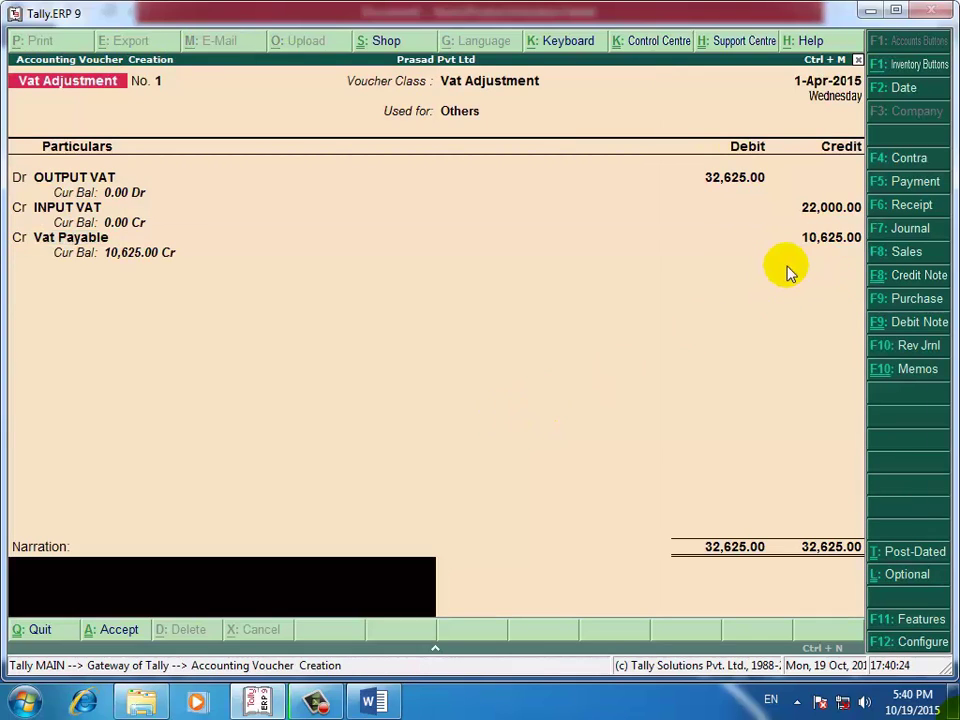
key("Return")
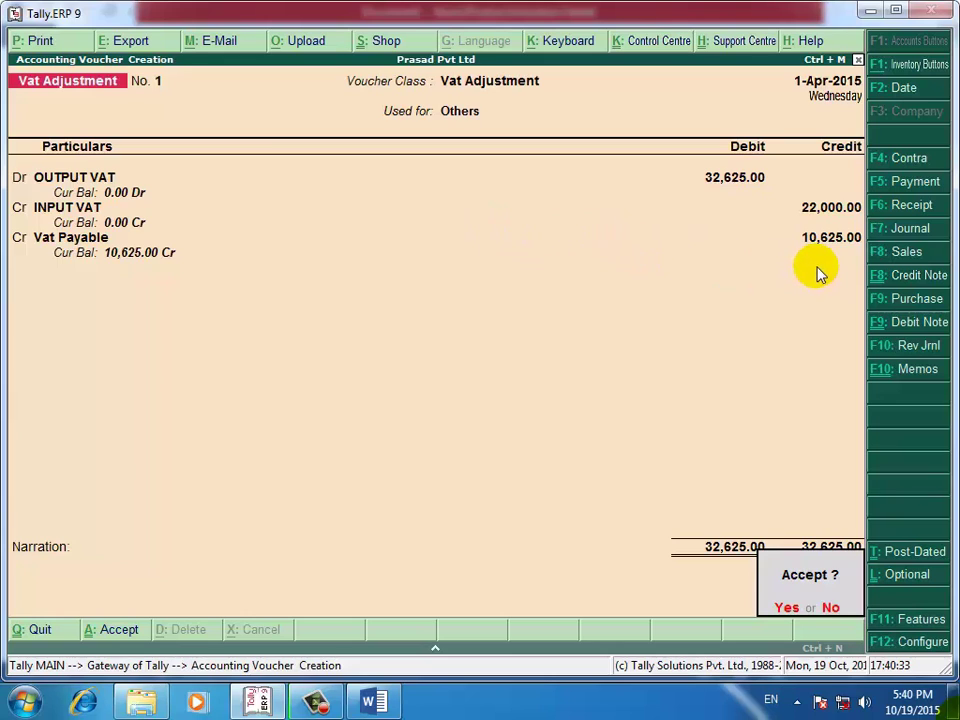
key("Return")
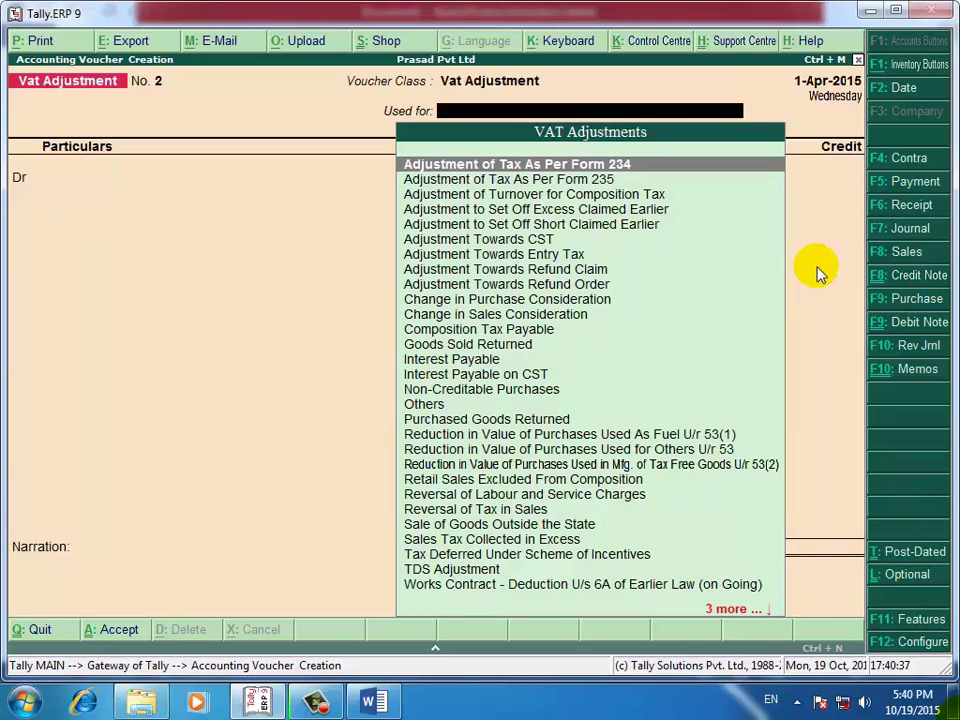
key("Escape")
key("Return")
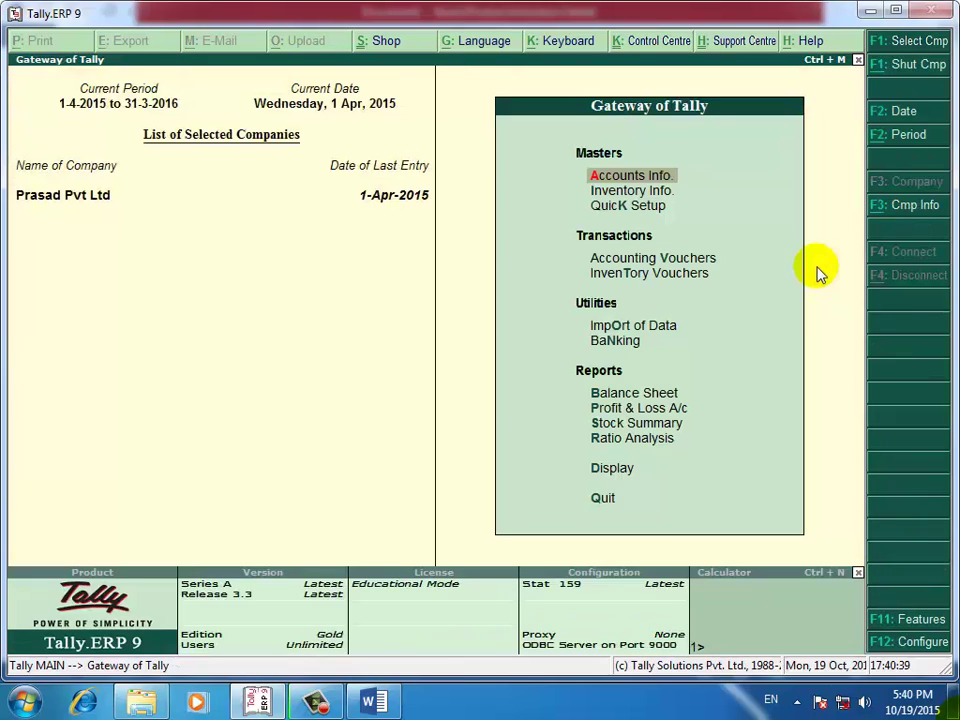
View the VAT Computation report among the statutory VAT reports, and return to the Gateway of Tally
key("Down")
key("Down")
key("Down")
key("Down")
key("Down")
key("Down")
key("Down")
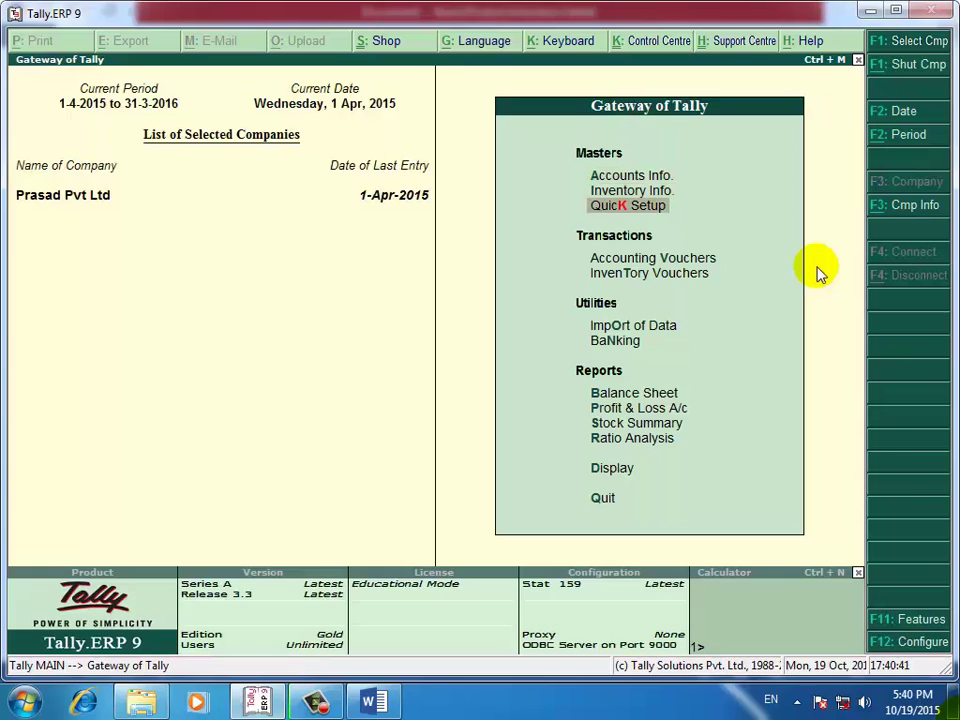
key("Down")
key("Down")
key("Down")
key("Down")
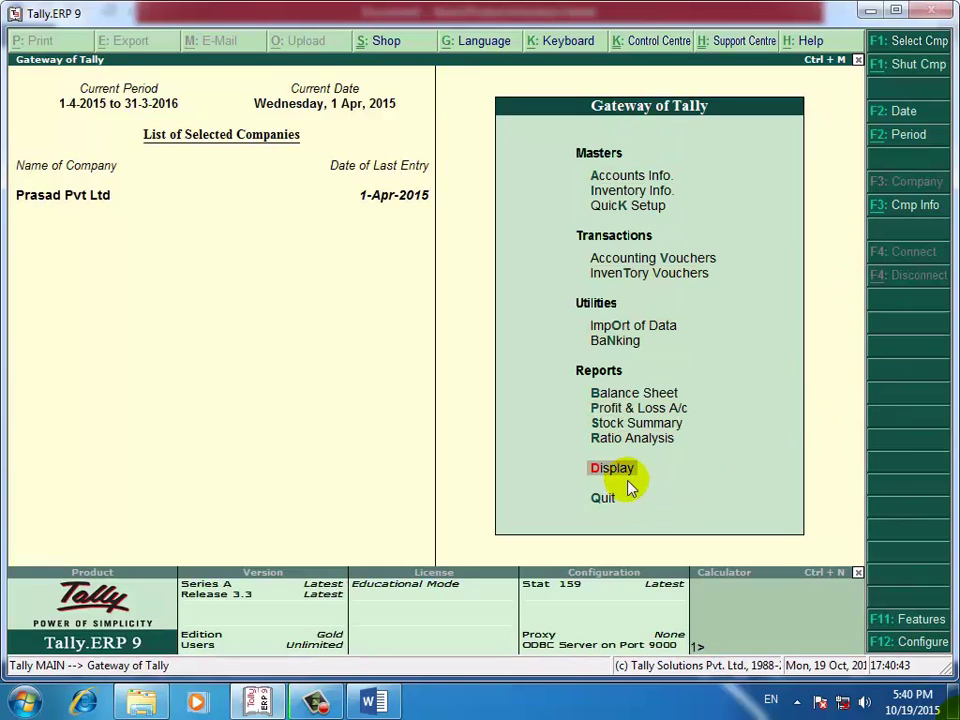
key("Return")
key("Down")
key("Down")
key("Down")
key("Down")
key("Down")
key("Down")
key("Down")
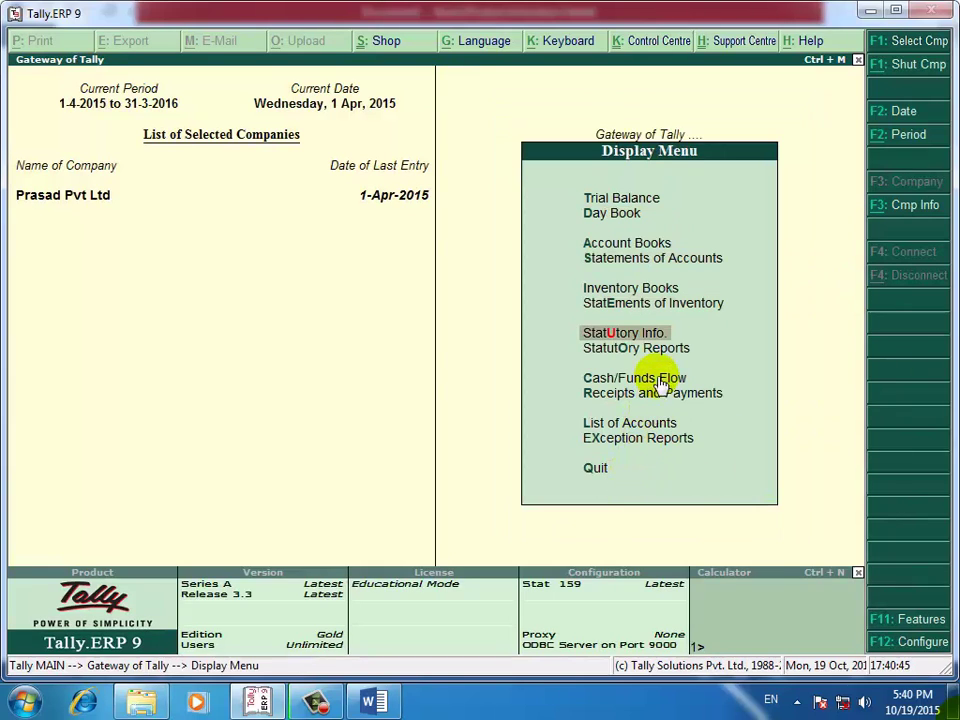
key("Return")
key("Up")
key("Return")
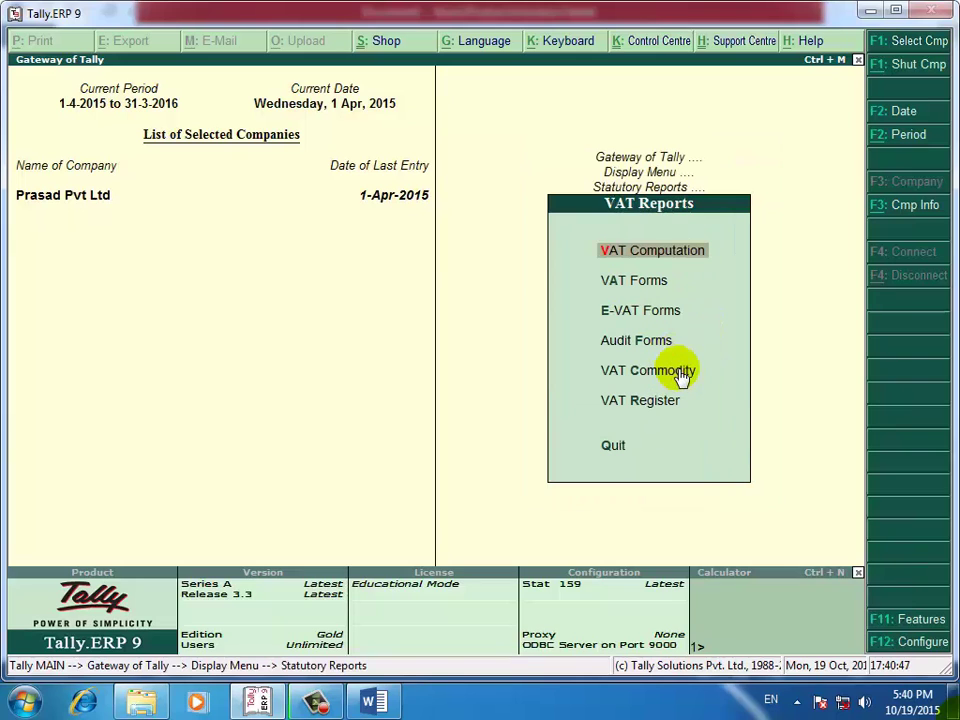
left_click(645, 252)
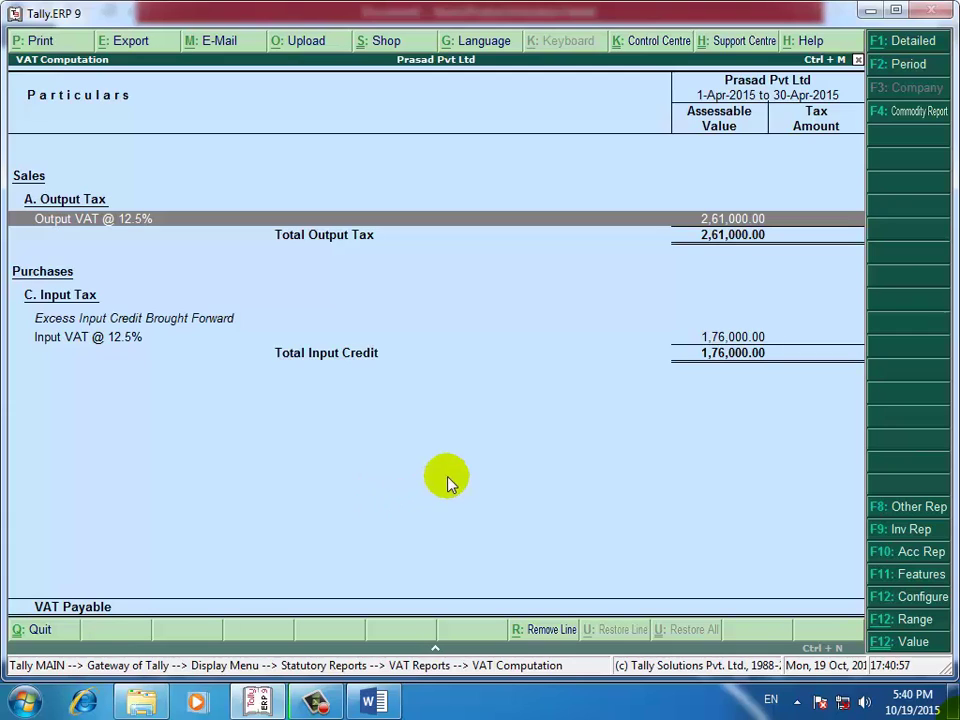
key("Escape")
key("Escape")
key("Escape")
key("Escape")
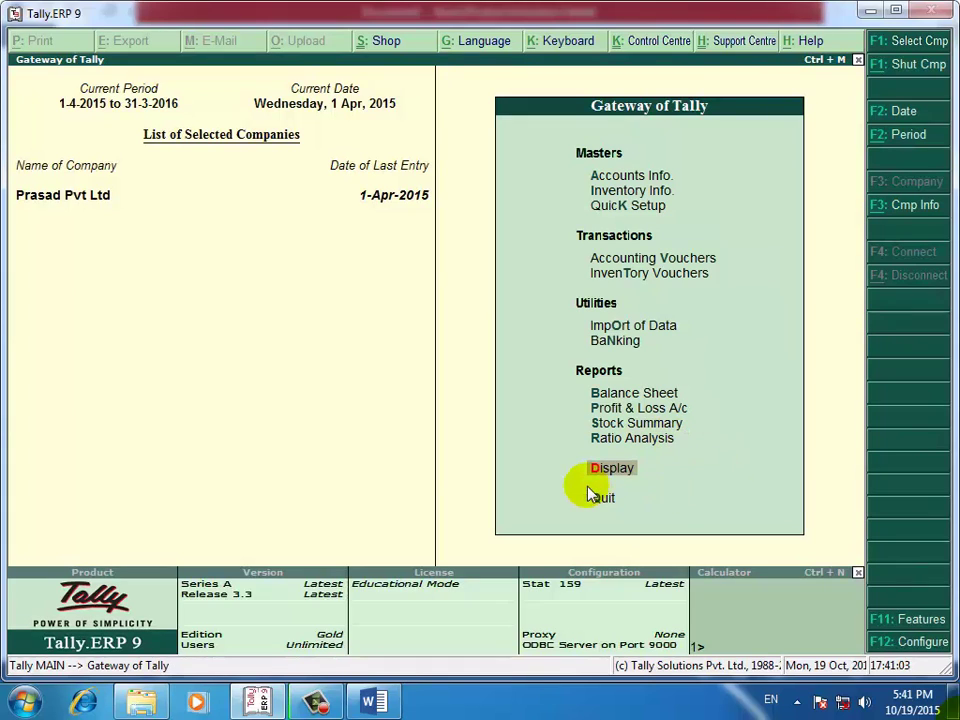
Open the Balance Sheet and expand it to the detailed view
key("Up")
key("Up")
key("Up")
key("Up")
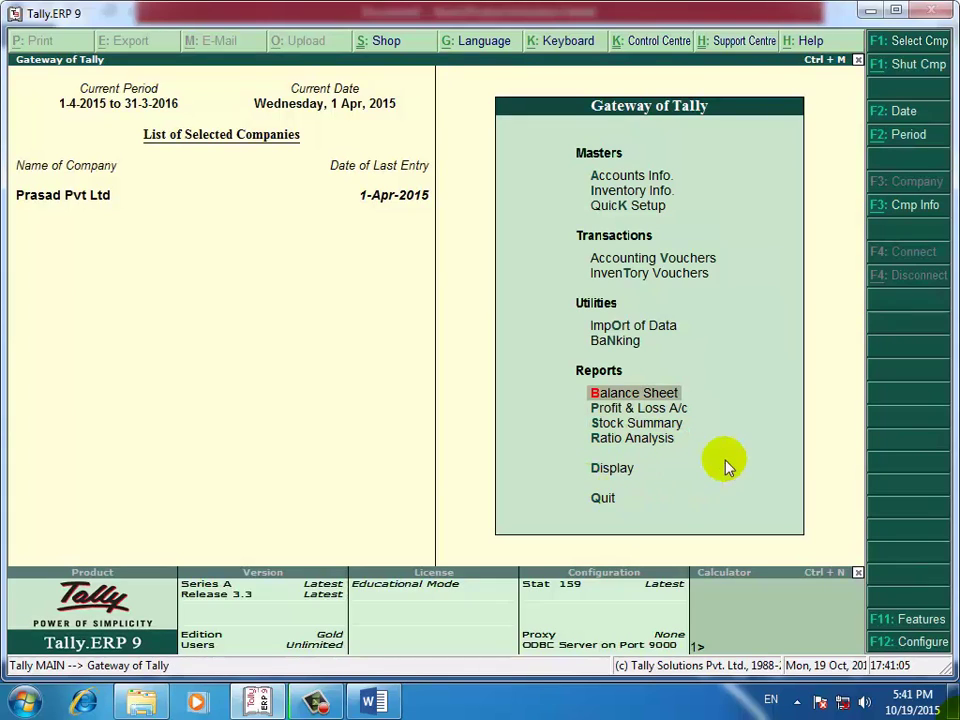
key("Return")
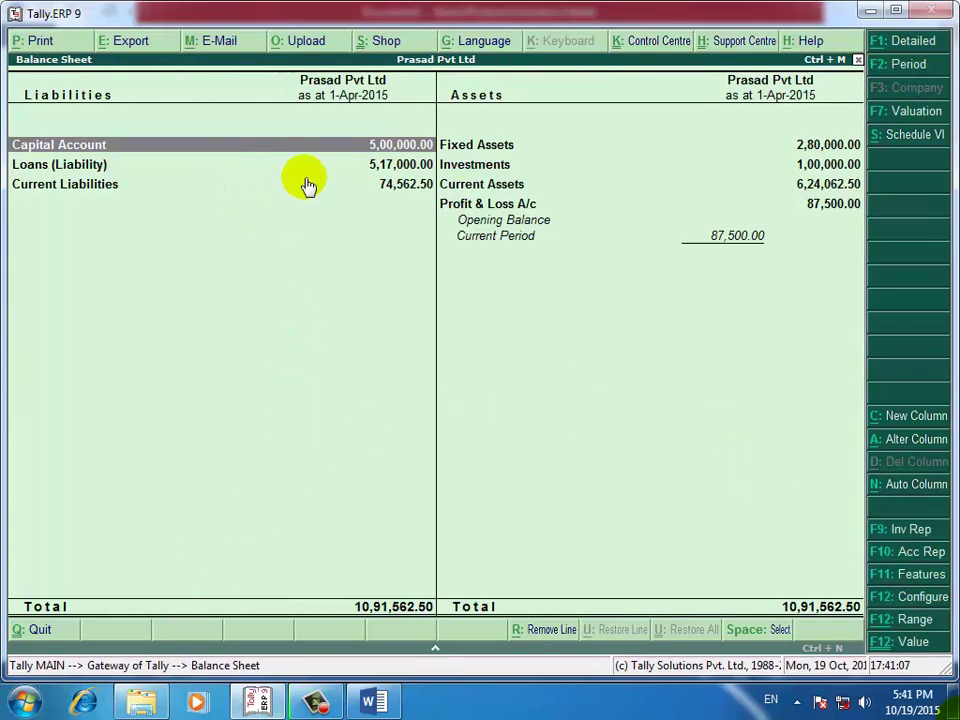
left_click(910, 42)
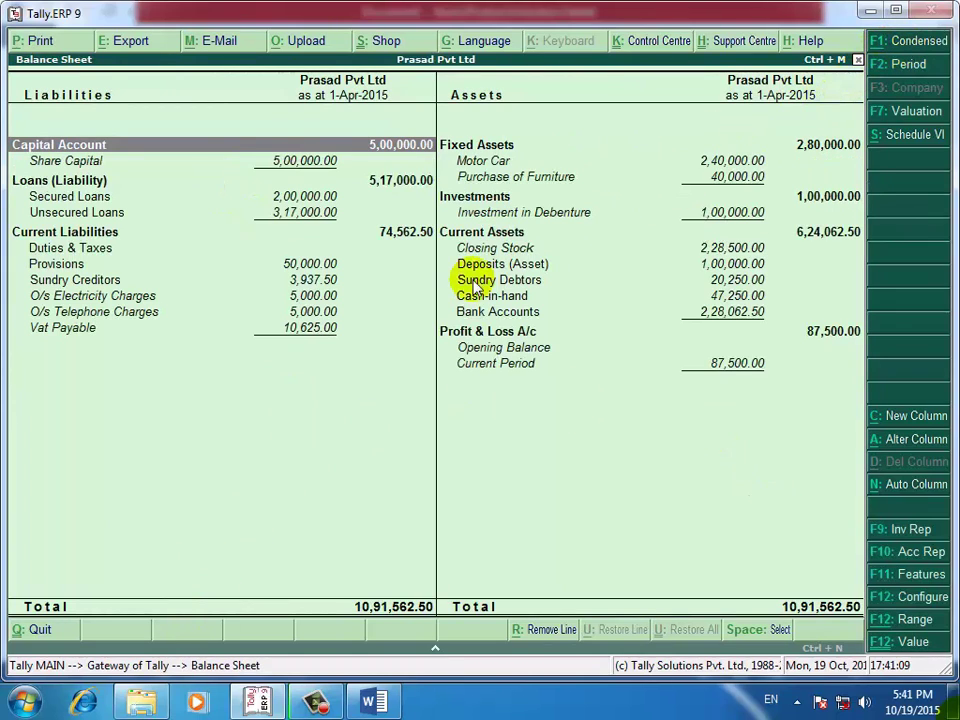
Examine the Vat Payable balance under Current Liabilities, and return to the Gateway of Tally
key("Down")
key("Down")
key("Down")
key("Down")
key("Down")
key("Down")
key("Down")
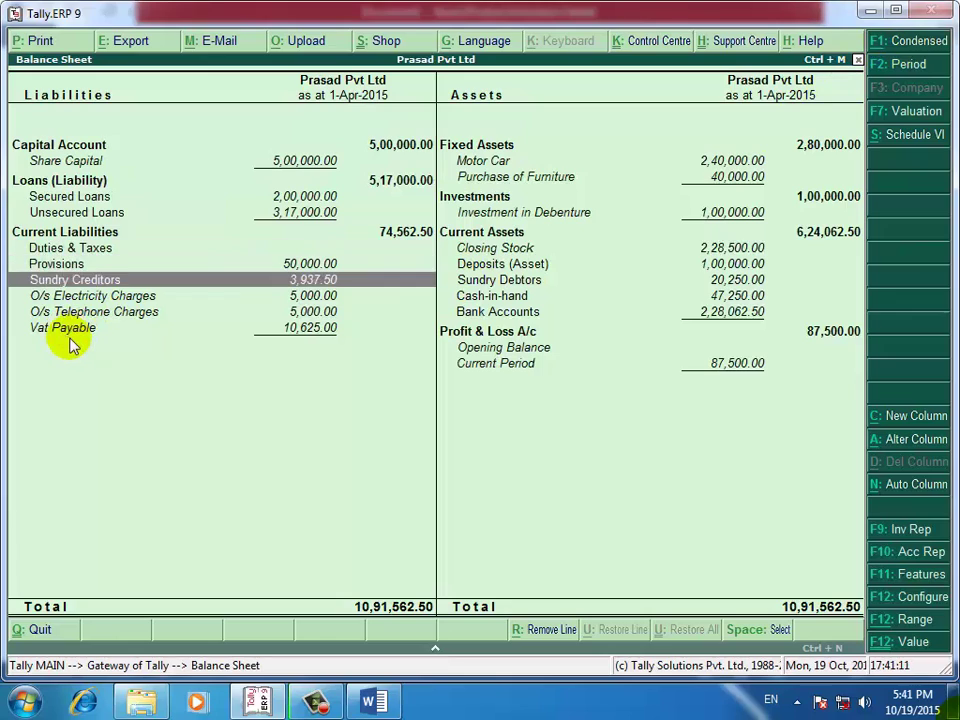
left_click(54, 330)
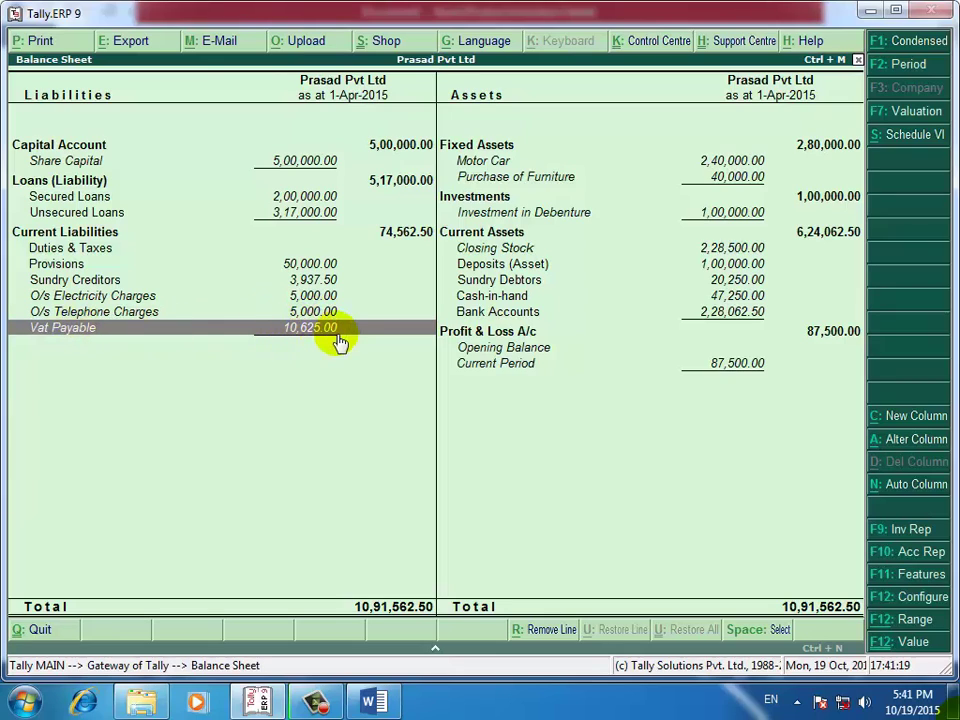
key("Escape")
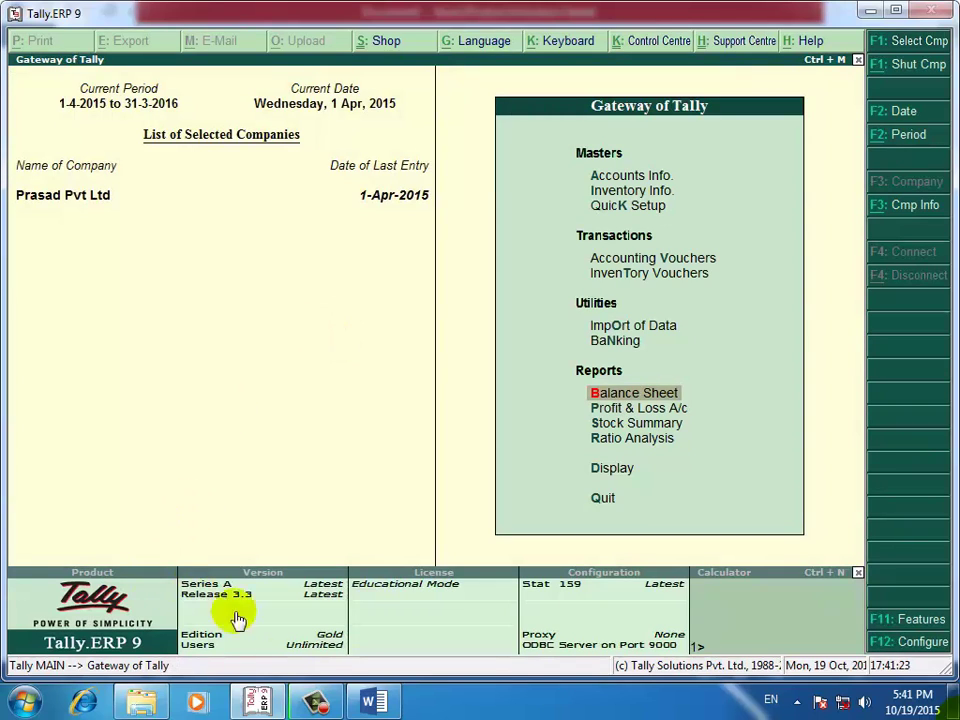
left_click(314, 700)
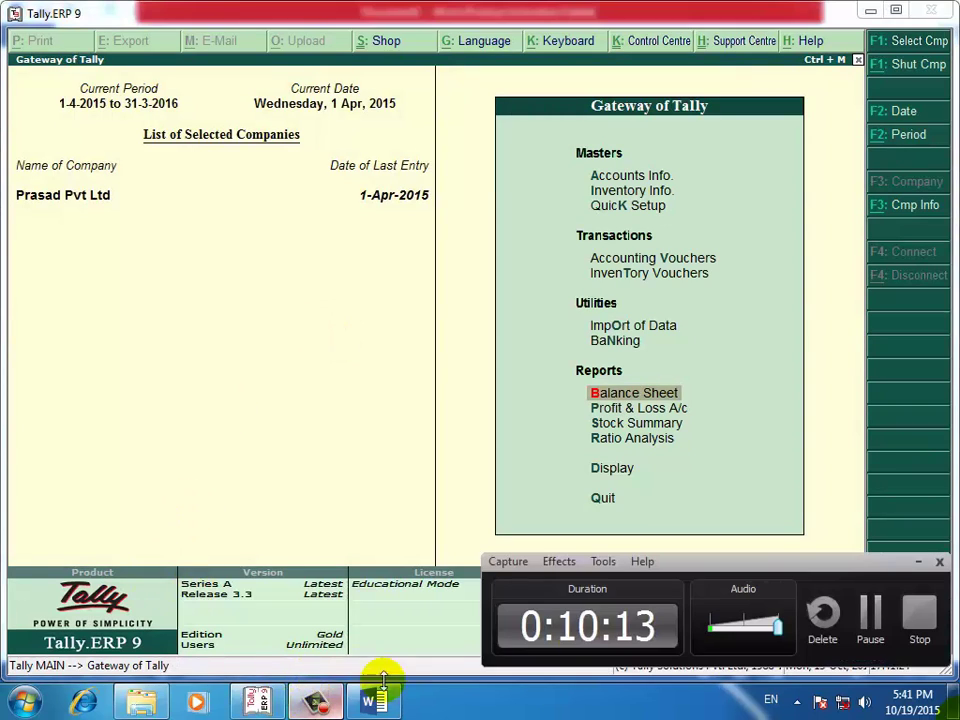
left_click(918, 561)
Start a Payment accounting voucher with Bank of India as the paying account
key("Up")
key("Up")
key("Up")
key("Up")
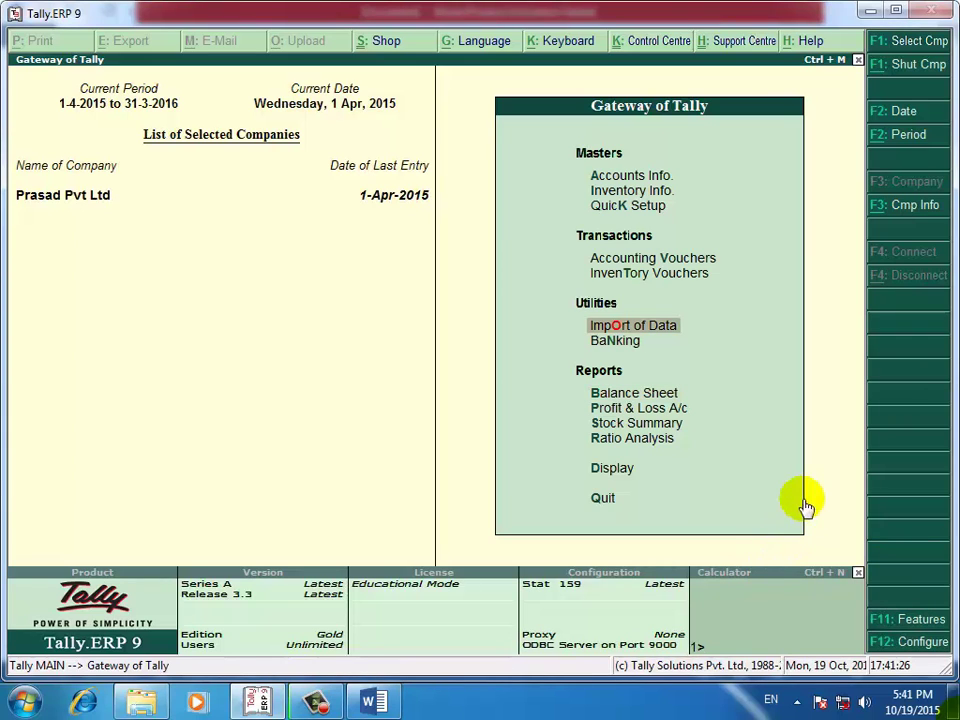
left_click(688, 259)
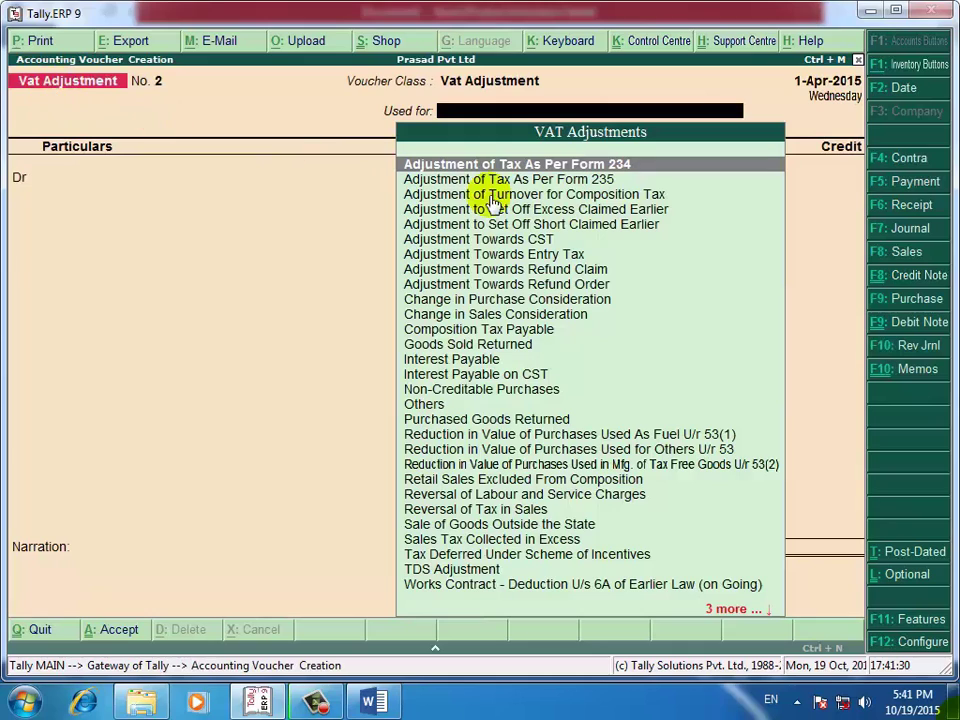
left_click(921, 185)
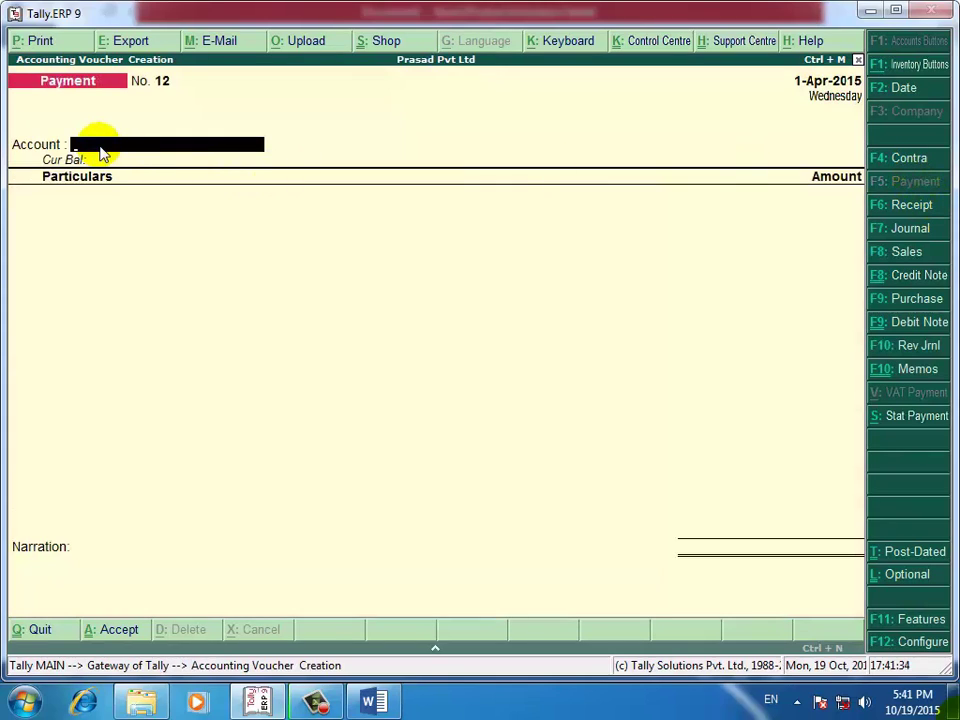
type("B")
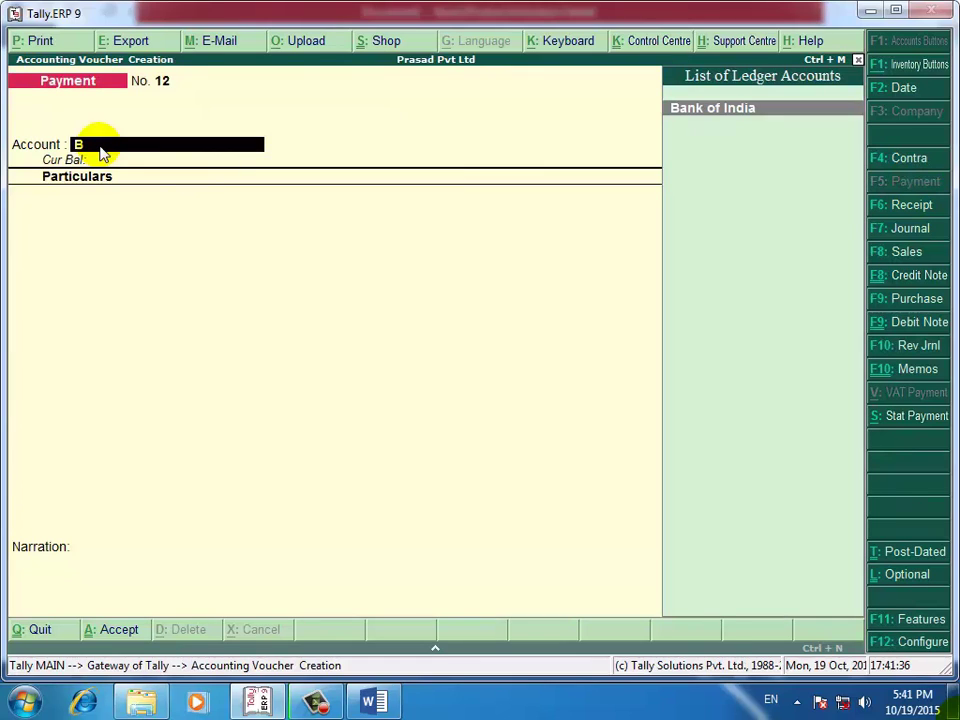
key("Return")
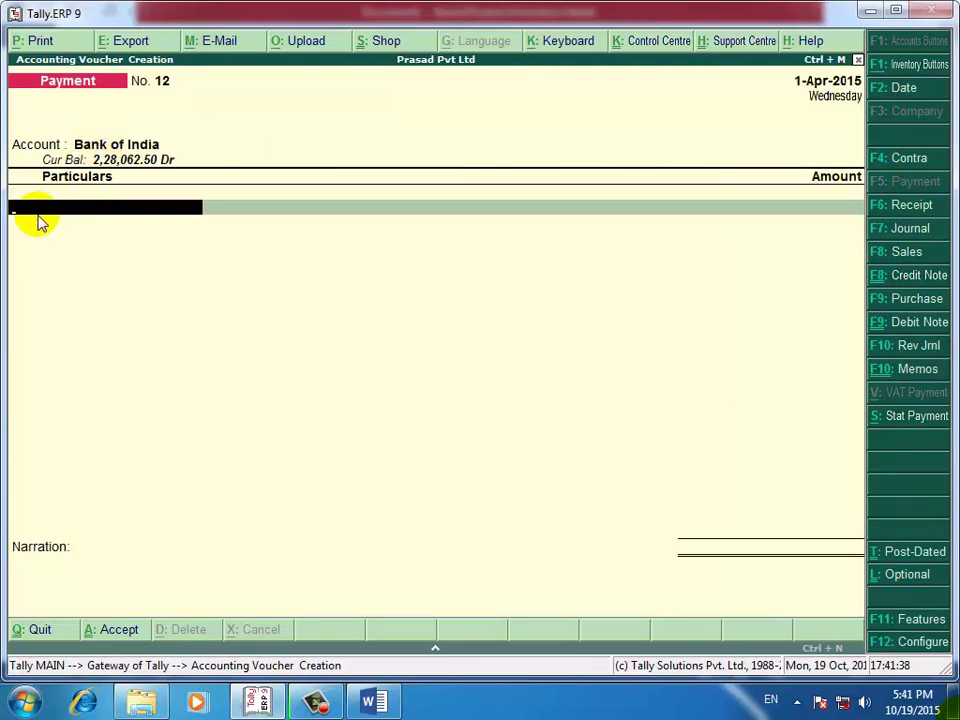
Enter Vat Payable as the voucher's particulars with an amount of 10625
type("V")
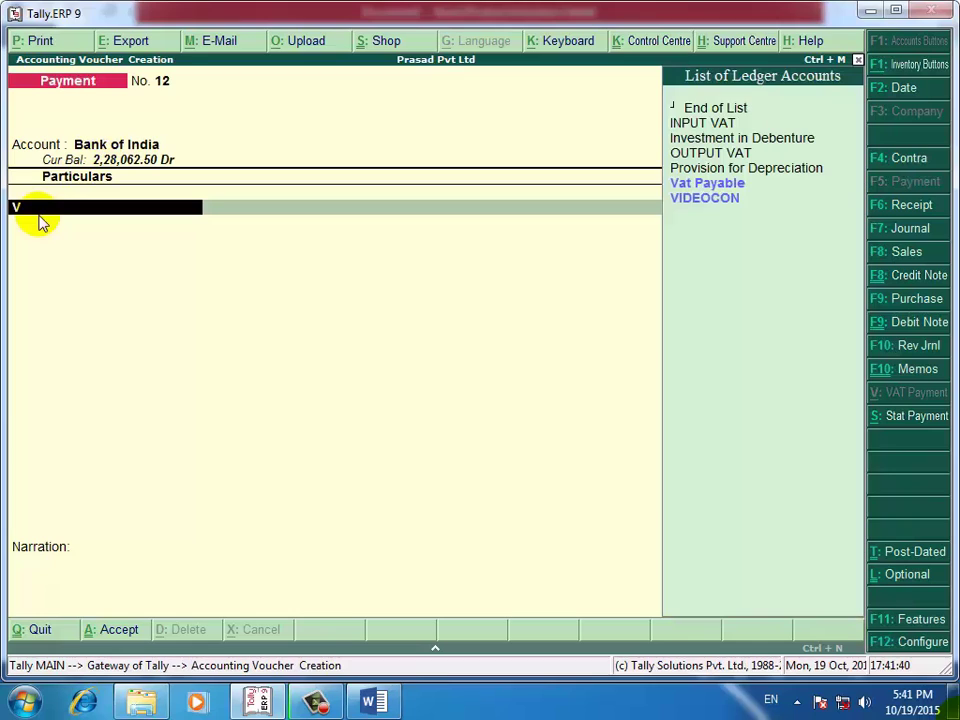
left_click(762, 192)
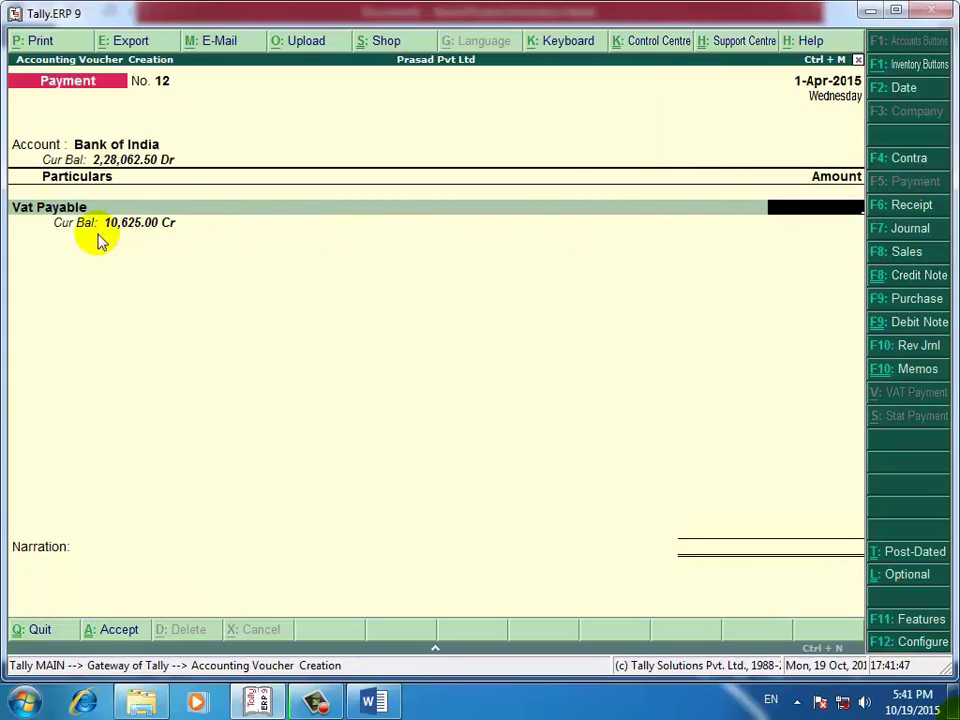
type("106")
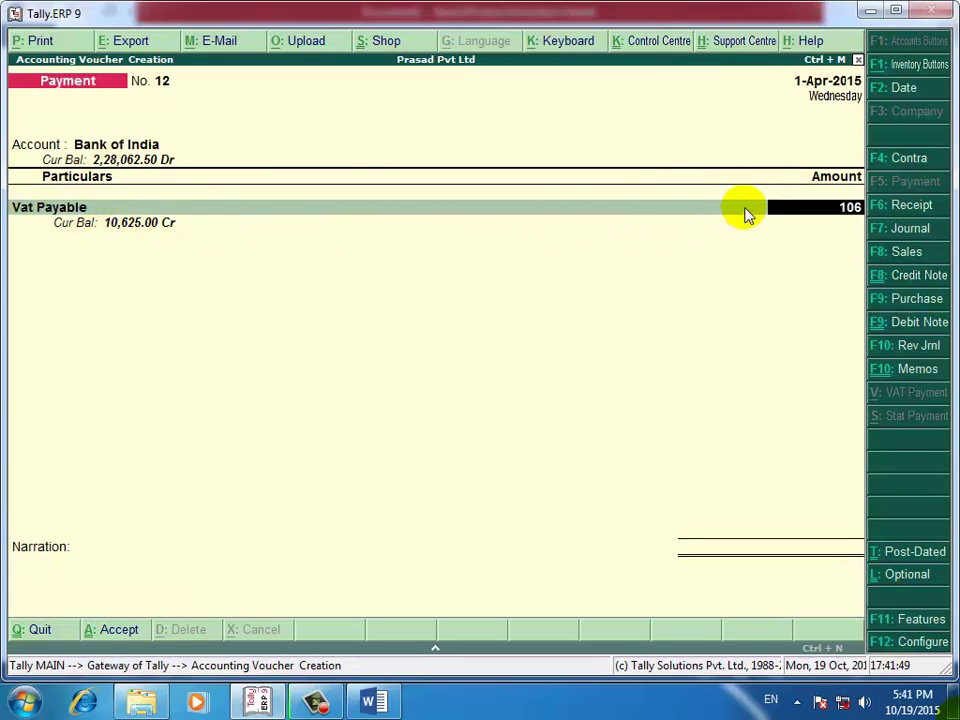
type("25")
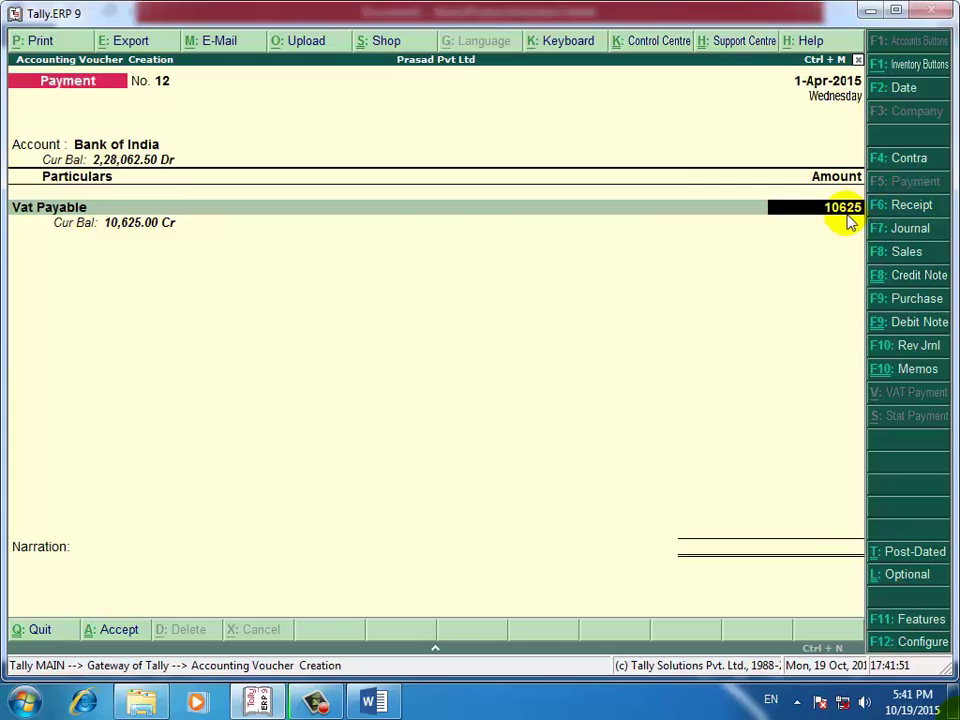
key("Return")
key("Return")
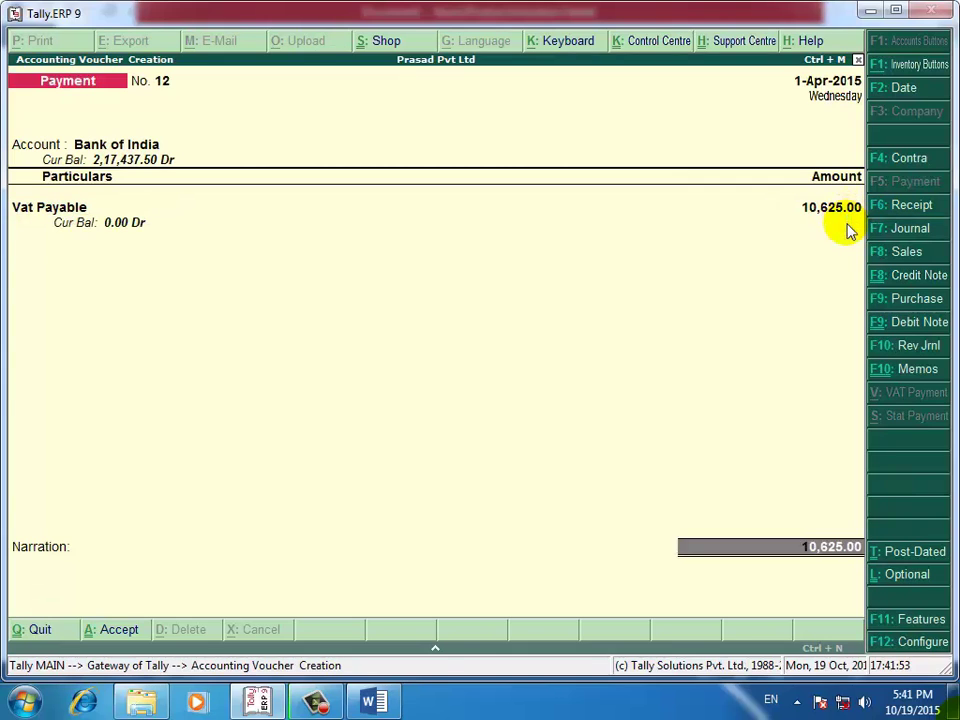
Save the payment voucher with the default cheque bank allocation, without instrument number or narration, and return to the Gateway of Tally
key("Return")
key("Return")
key("Return")
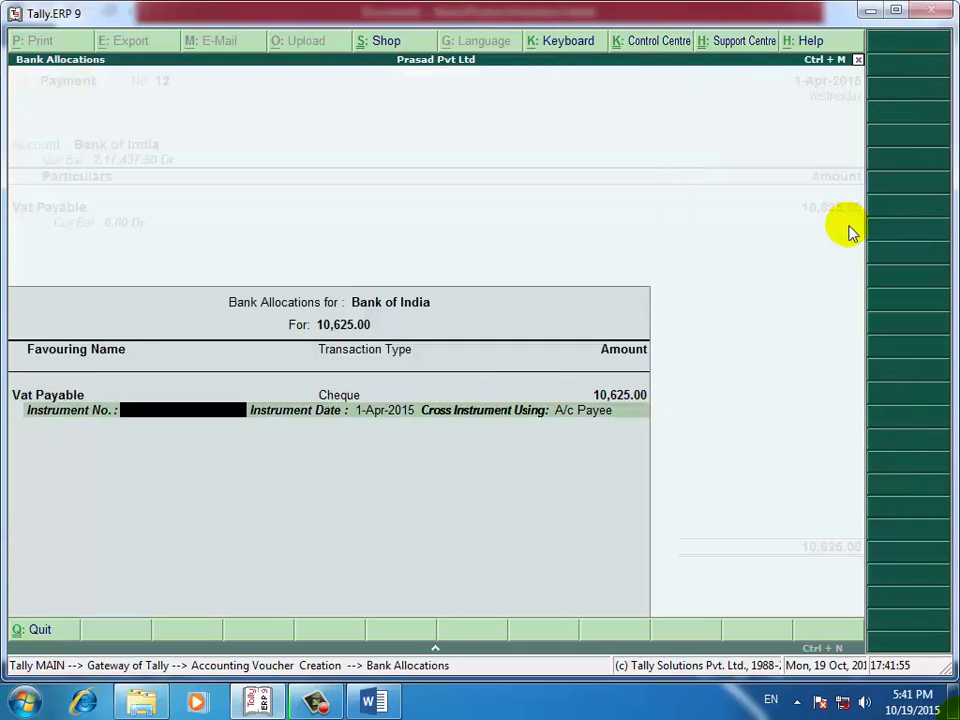
key("Return")
key("Return")
key("Return")
key("Return")
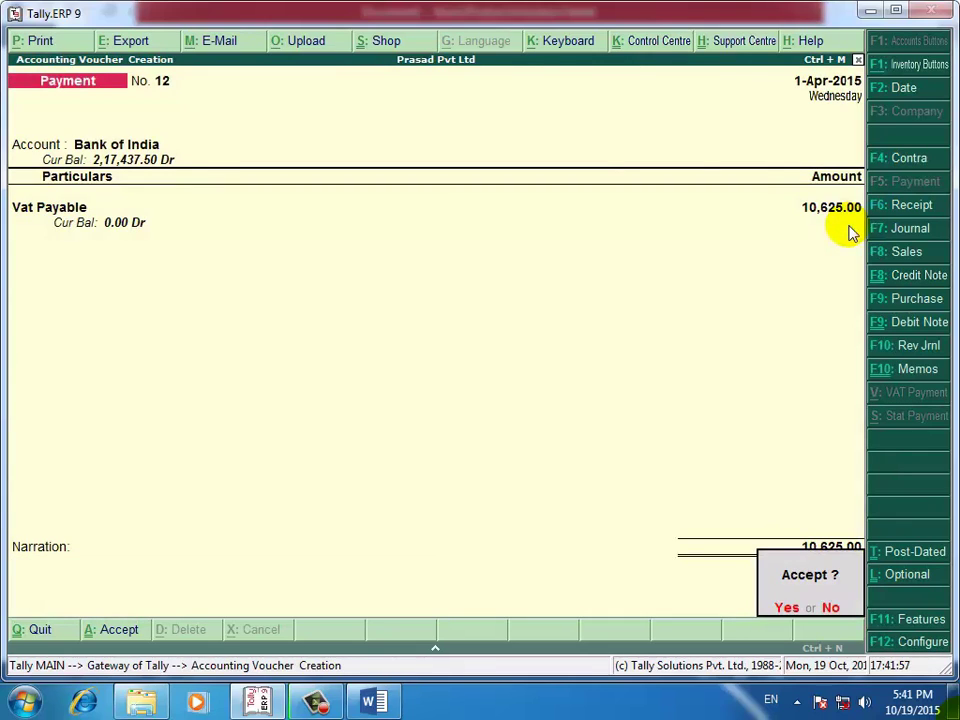
key("Return")
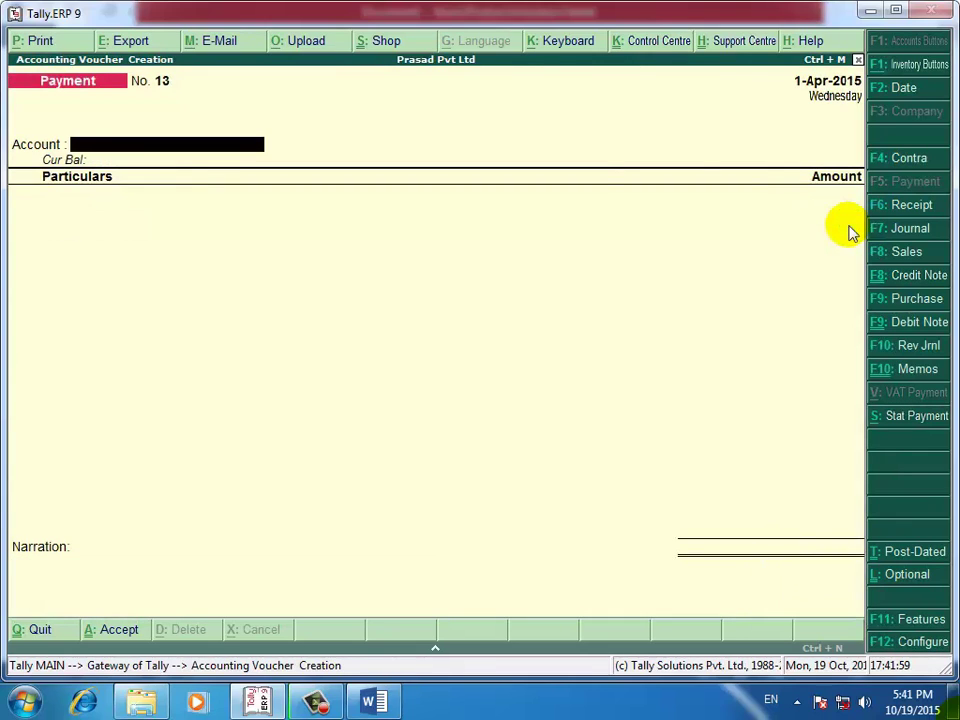
key("Escape")
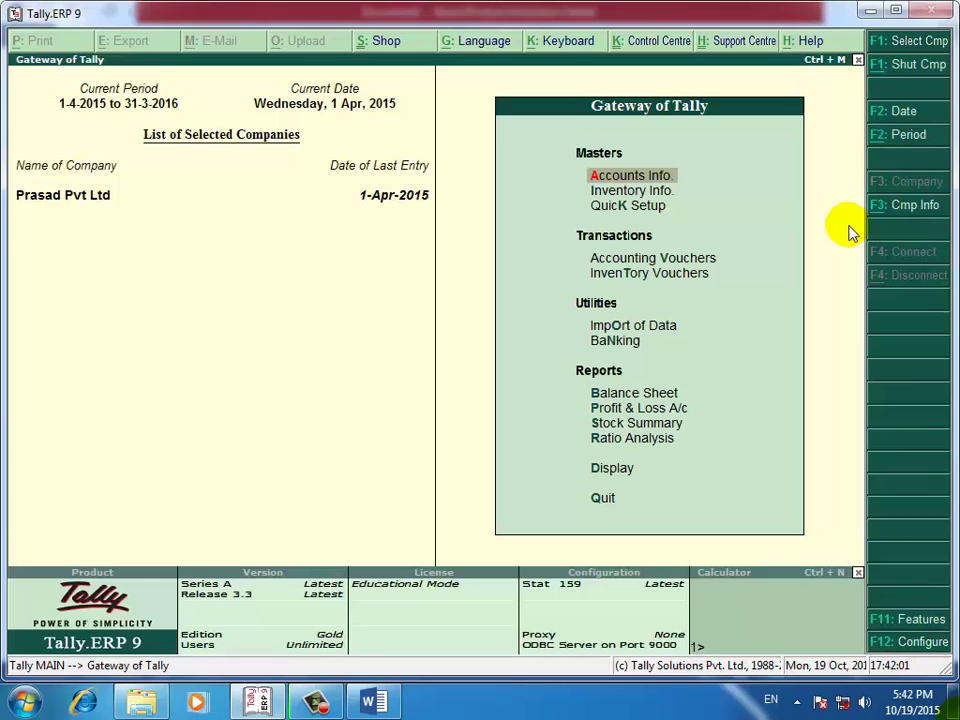
Reopen the Balance Sheet in detailed view to check the effect of the VAT payment
key("Down")
key("Down")
key("Down")
key("Down")
key("Down")
key("Down")
key("Down")
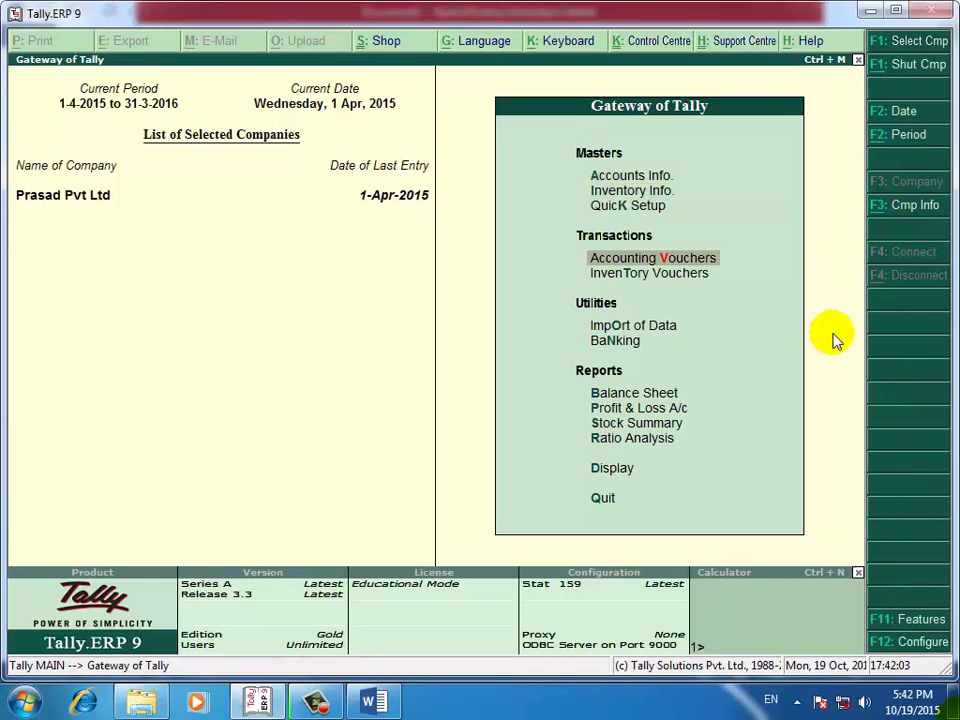
key("Down")
key("Down")
key("Down")
key("Down")
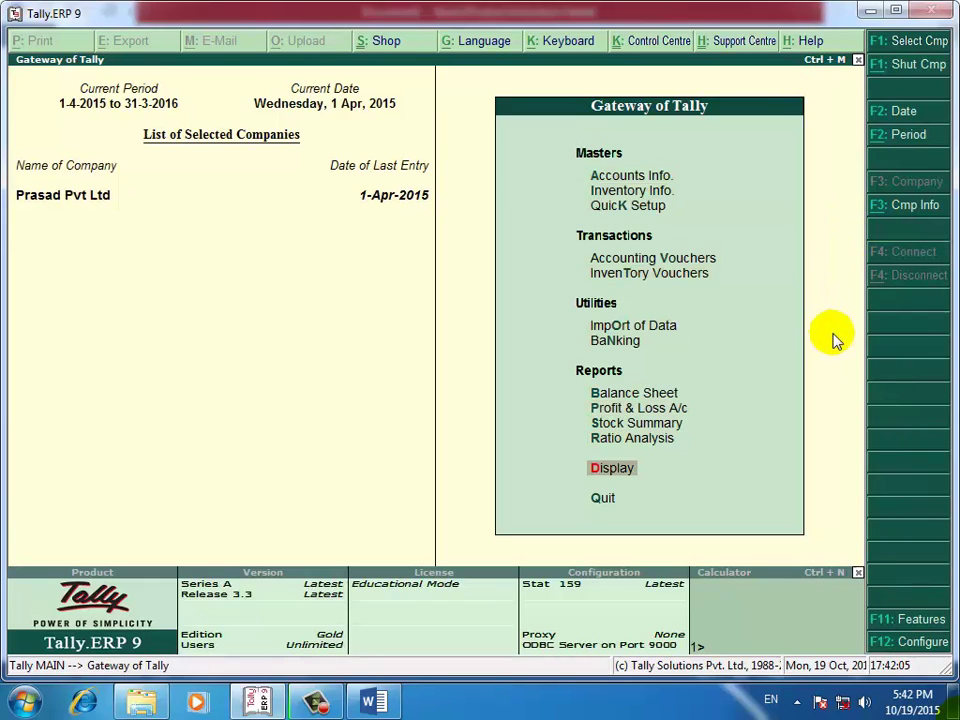
key("Up")
key("Up")
key("Up")
key("Up")
key("Return")
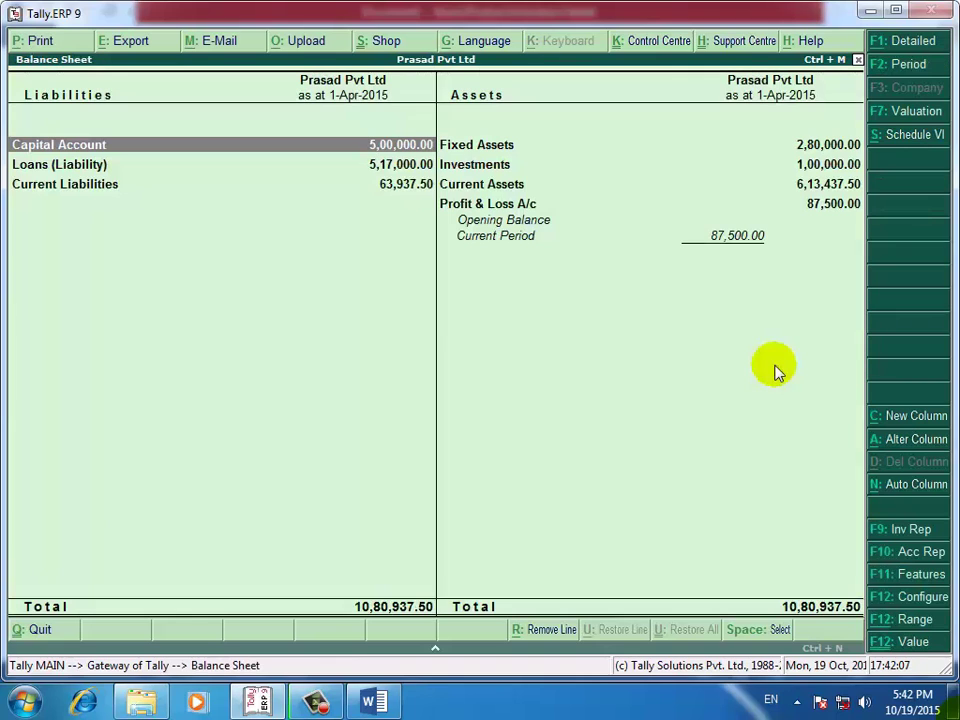
left_click(905, 46)
Examine the Vat Payable entry under Current Liabilities after the payment, and leave the Balance Sheet
key("Down")
key("Down")
key("Down")
key("Down")
key("Down")
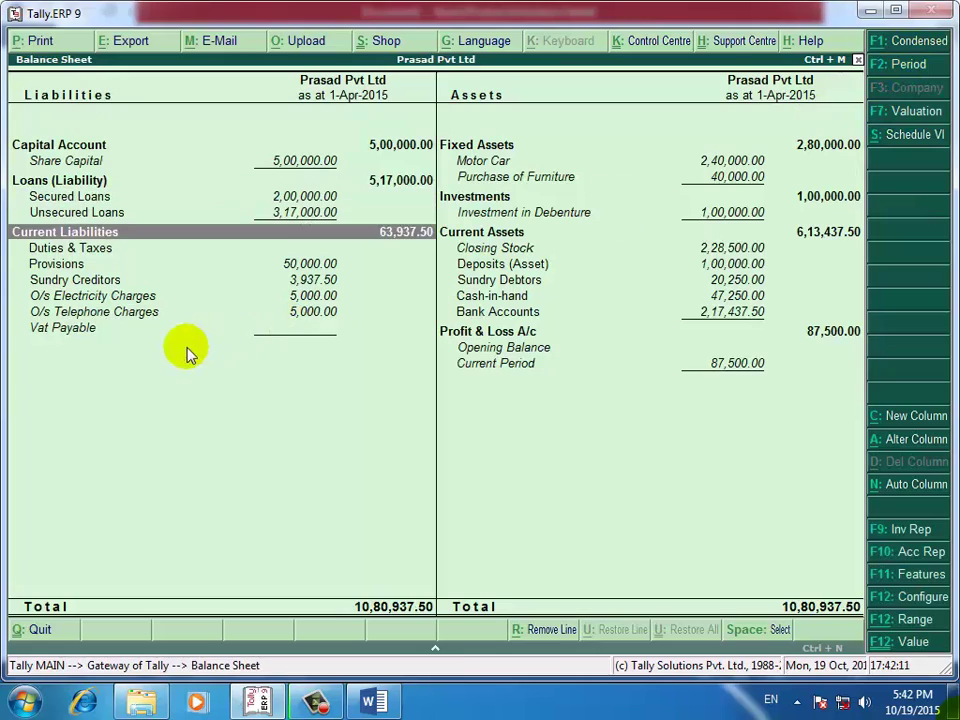
key("Down")
key("Down")
key("Down")
key("Down")
key("Down")
key("Down")
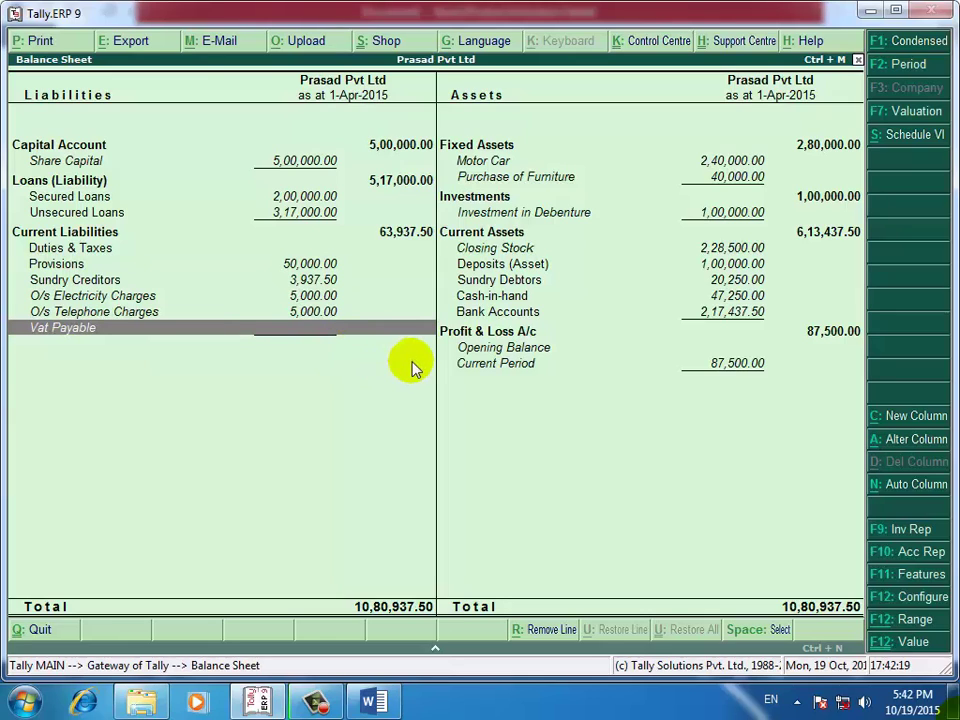
key("Escape")
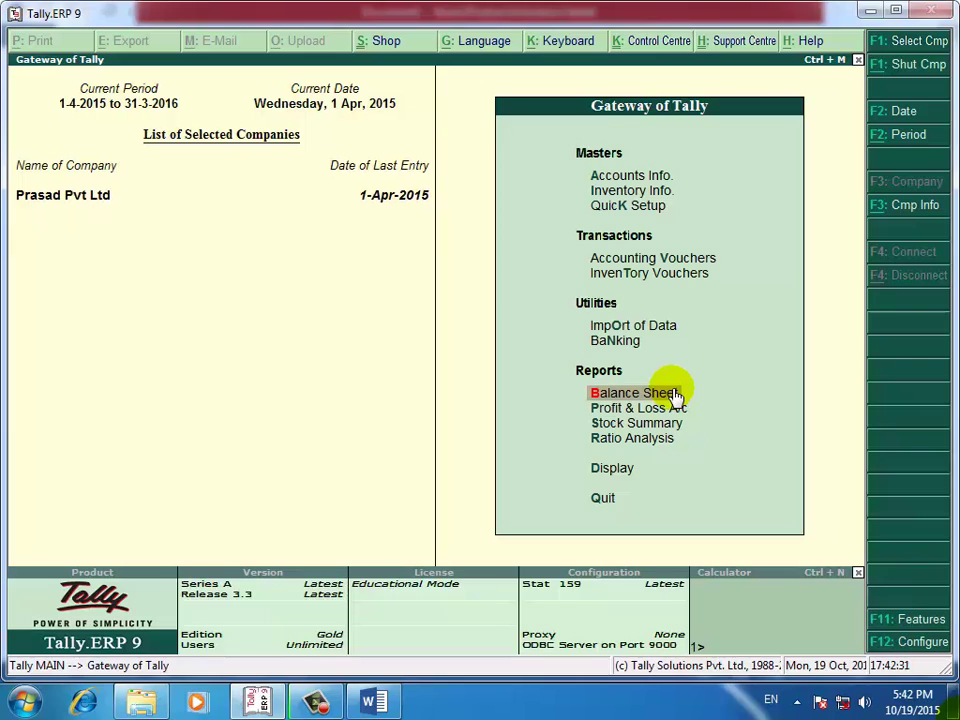
Switch to the Word document to review the VAT payable notes, and minimize it again
left_click(372, 703)
left_click(510, 362)
scroll(514, 347, "down", 1)
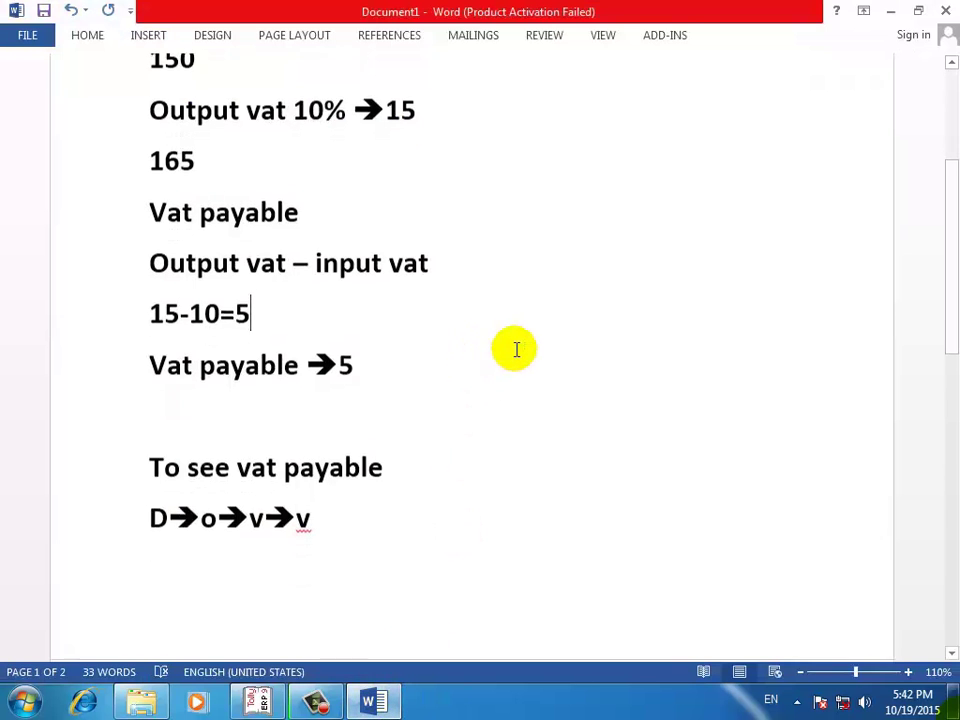
scroll(643, 347, "up", 1)
left_click_drag(945, 261, 885, 79)
left_click(890, 12)
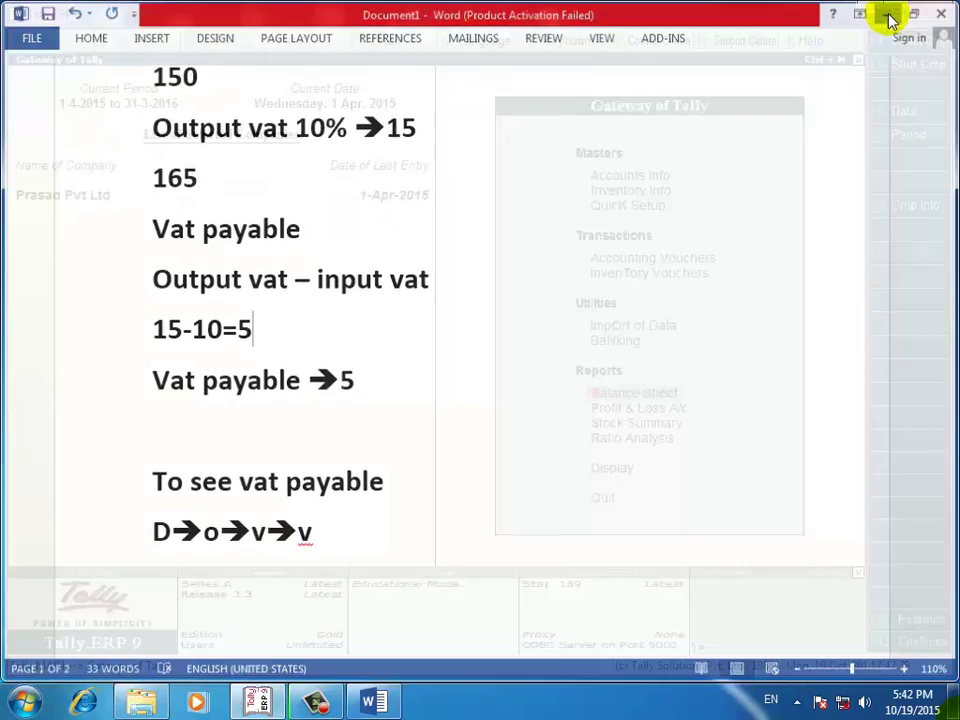